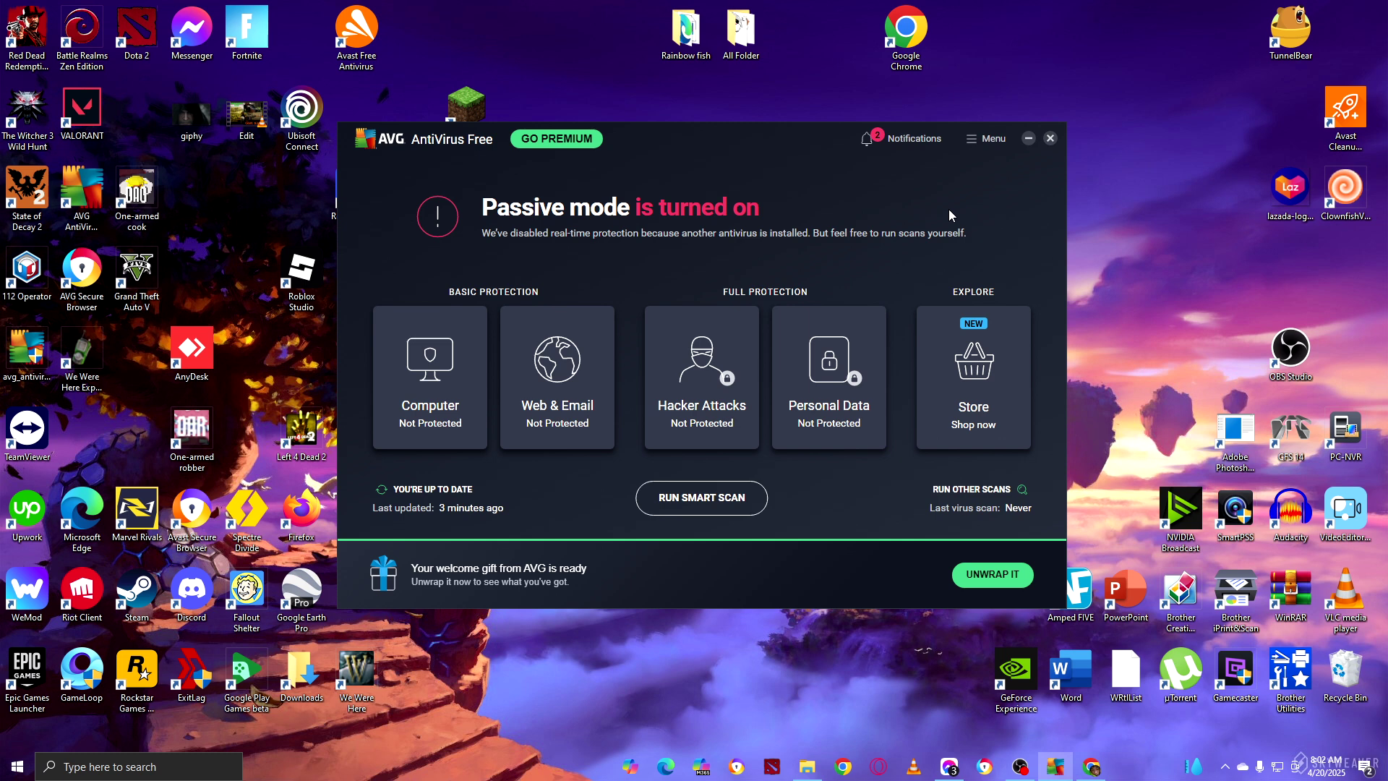
# Try to turn on File Shield in the Computer protection section, dismiss the notice, and return to the main overview.
pyautogui.click(456, 442)
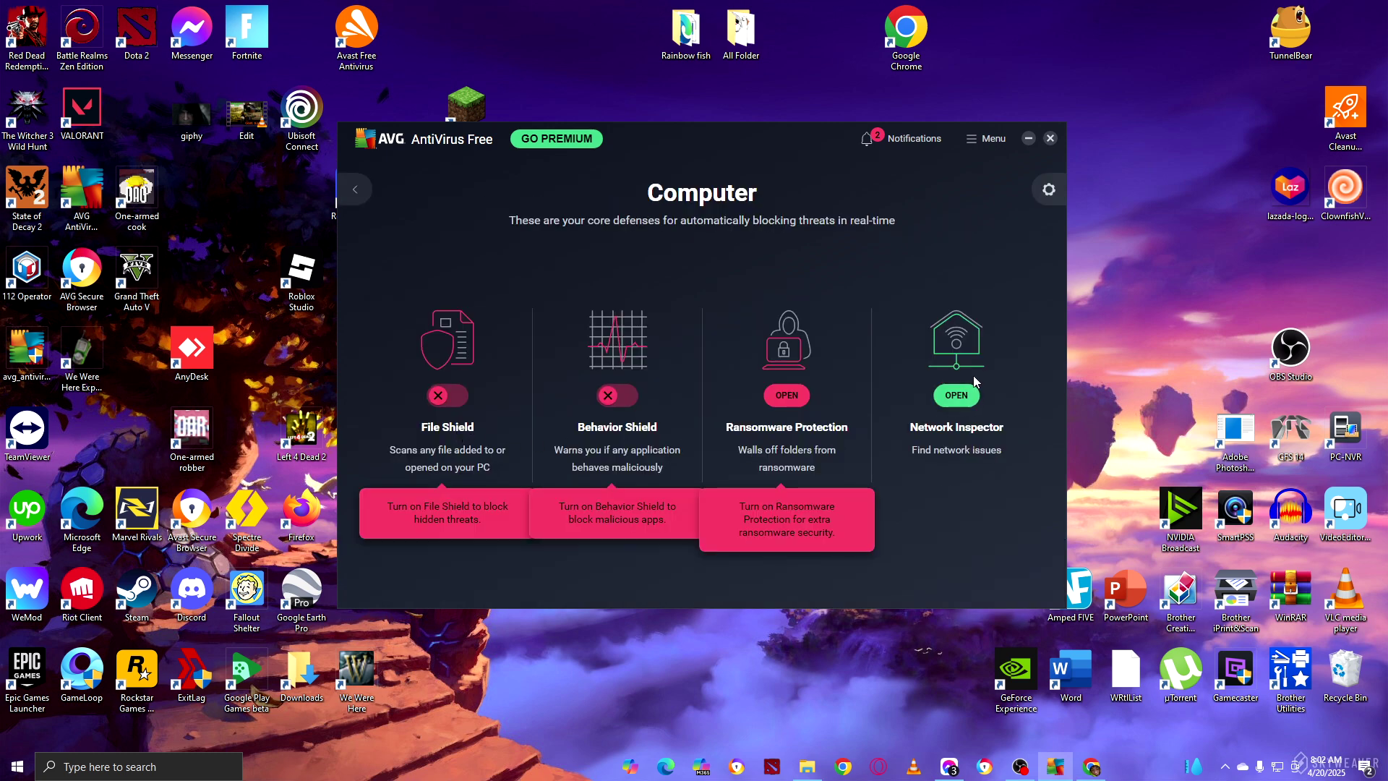
pyautogui.click(452, 396)
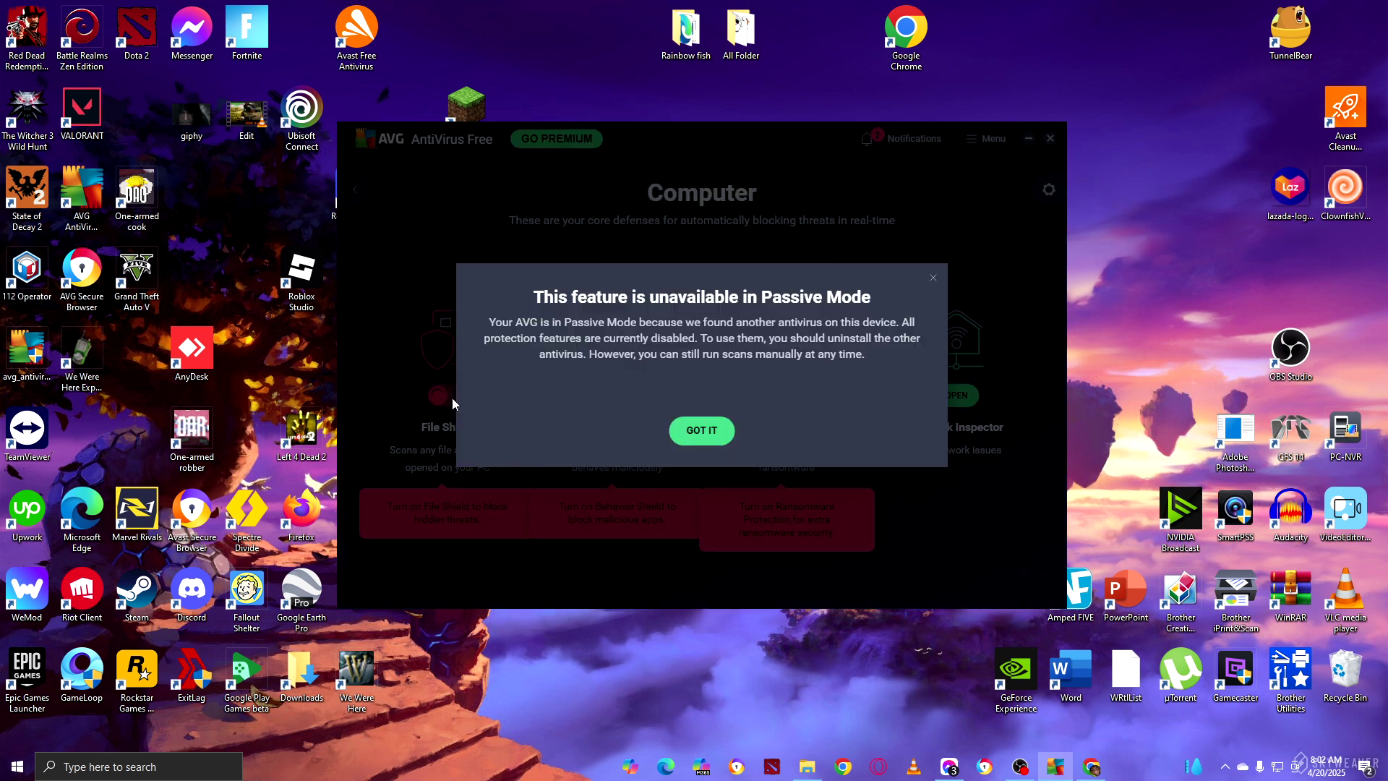
pyautogui.click(714, 441)
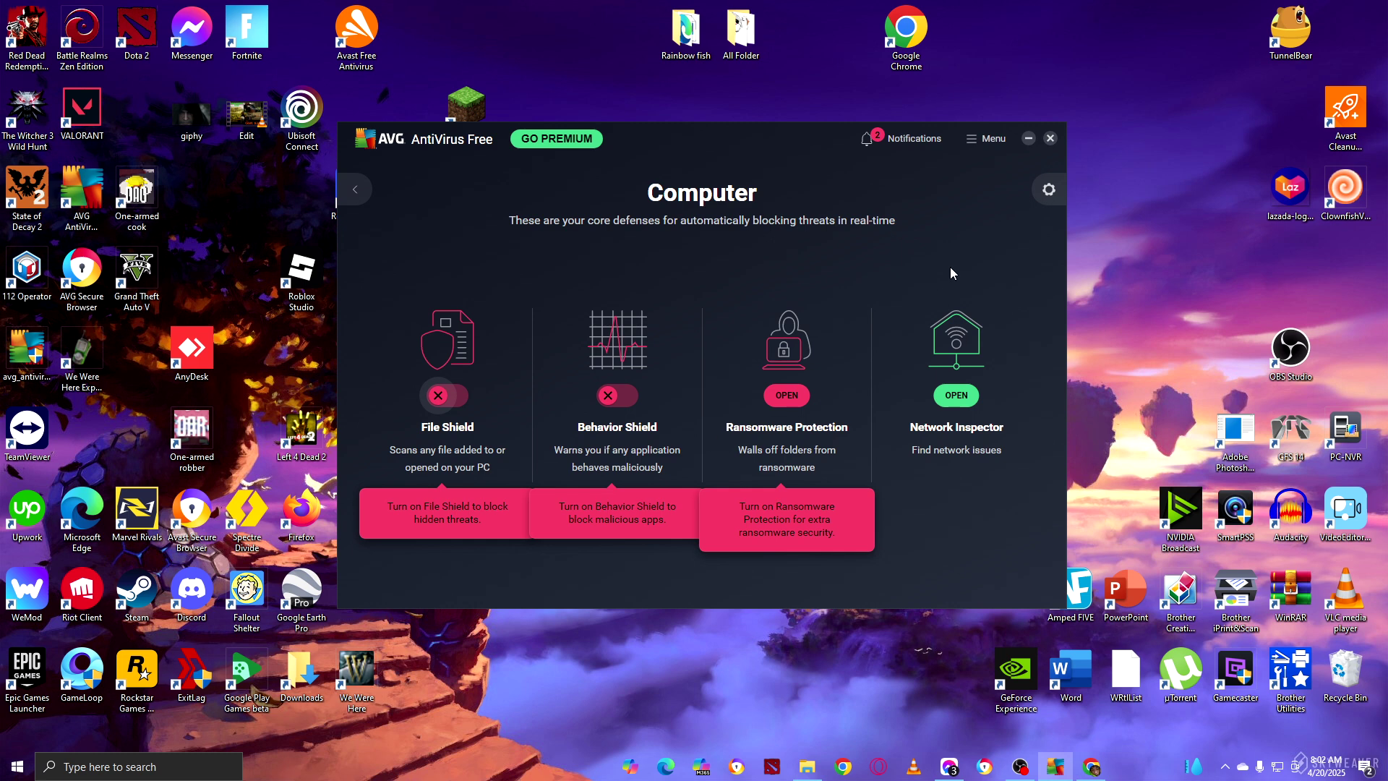
pyautogui.click(438, 397)
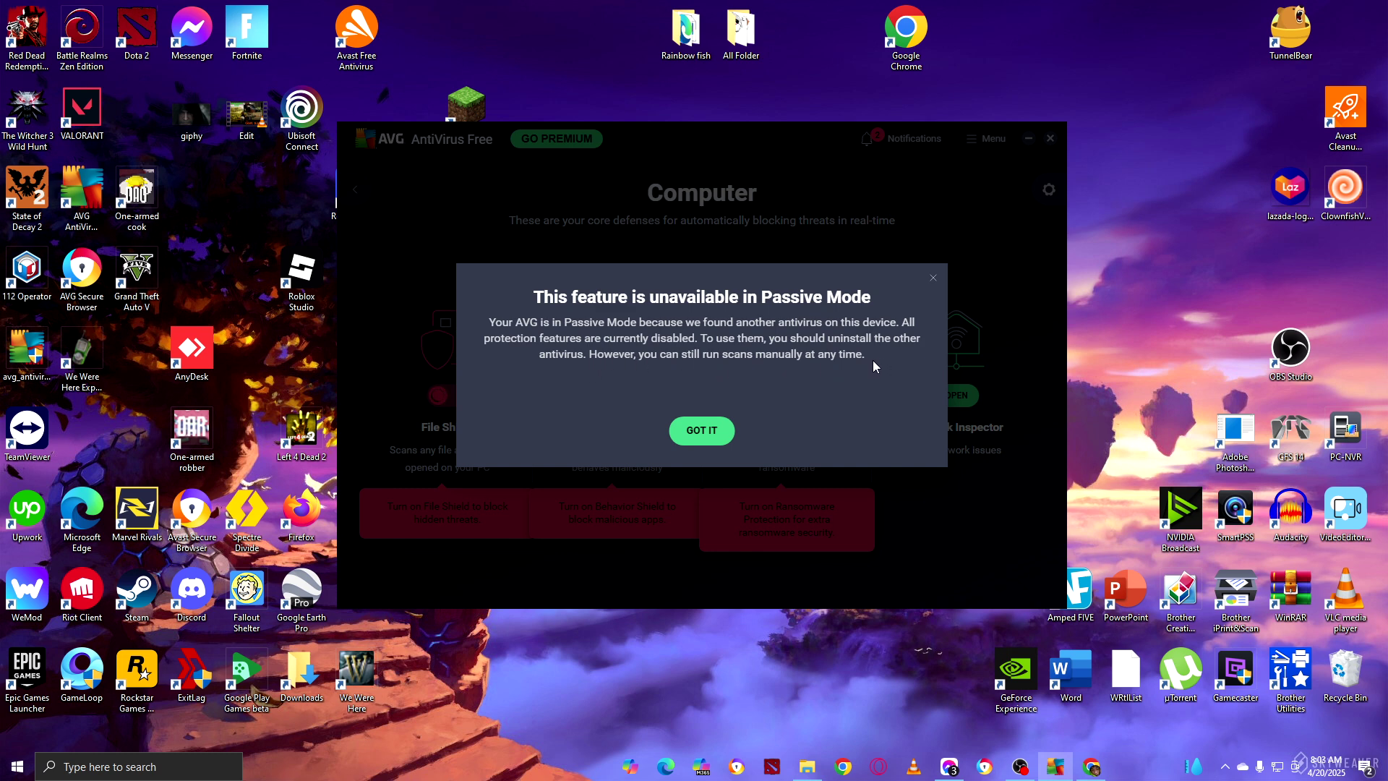
pyautogui.click(719, 438)
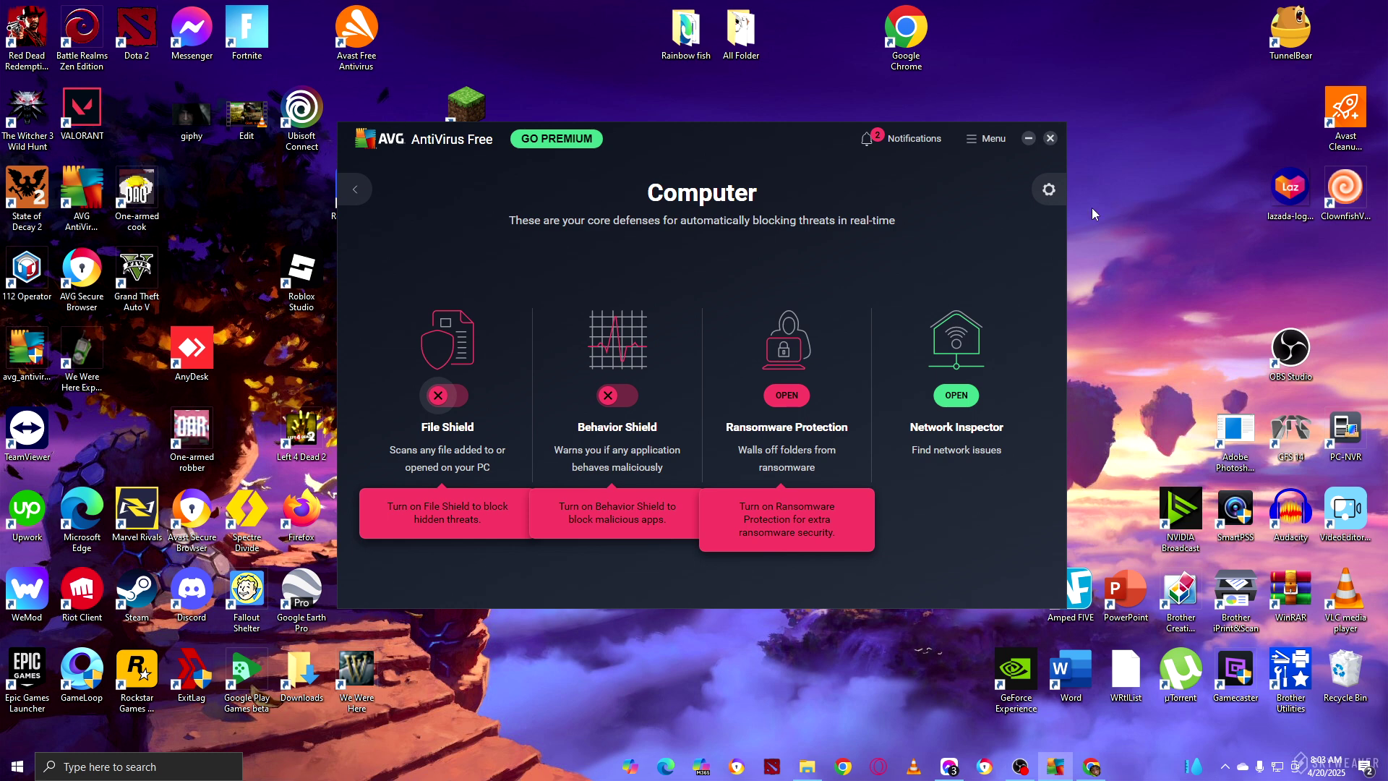
pyautogui.click(356, 189)
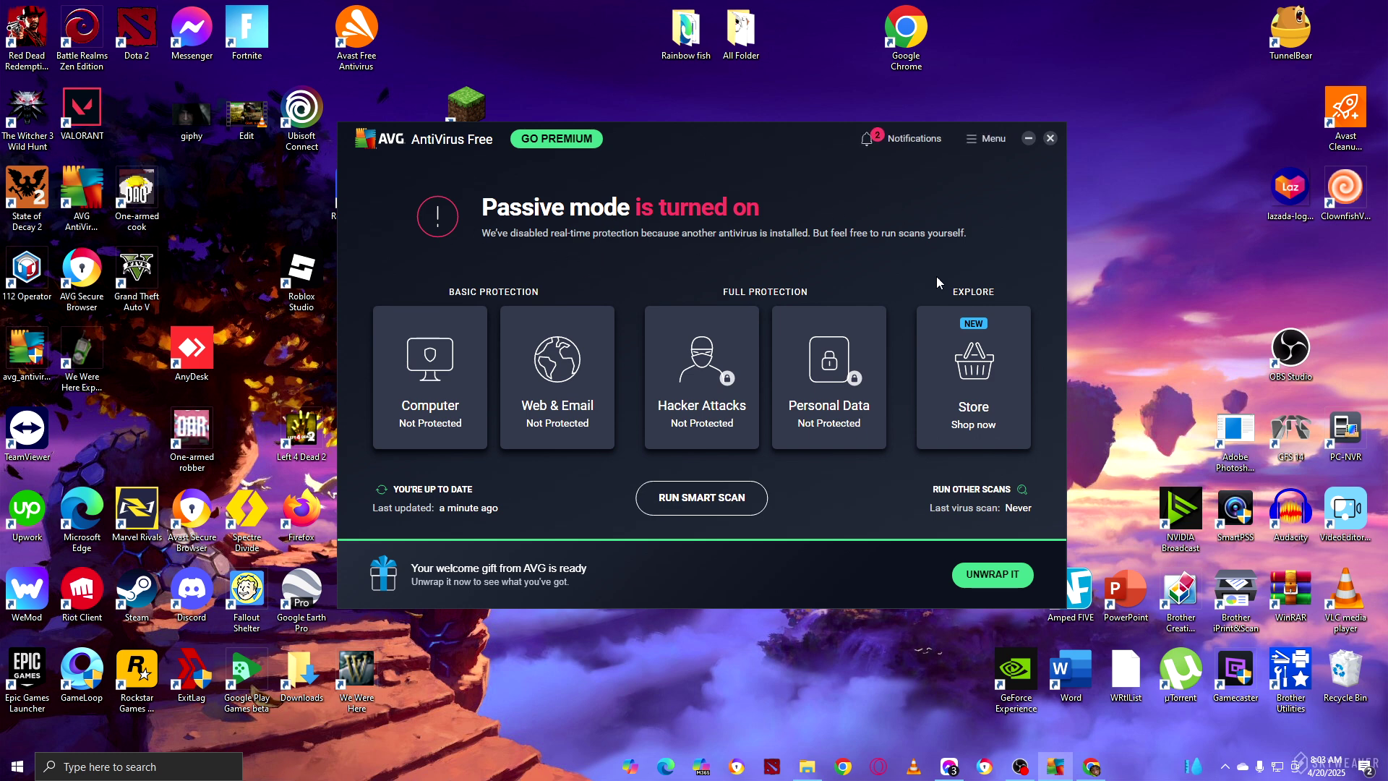
# Run a Smart Scan and examine the full list of advanced issues it reports.
pyautogui.click(727, 506)
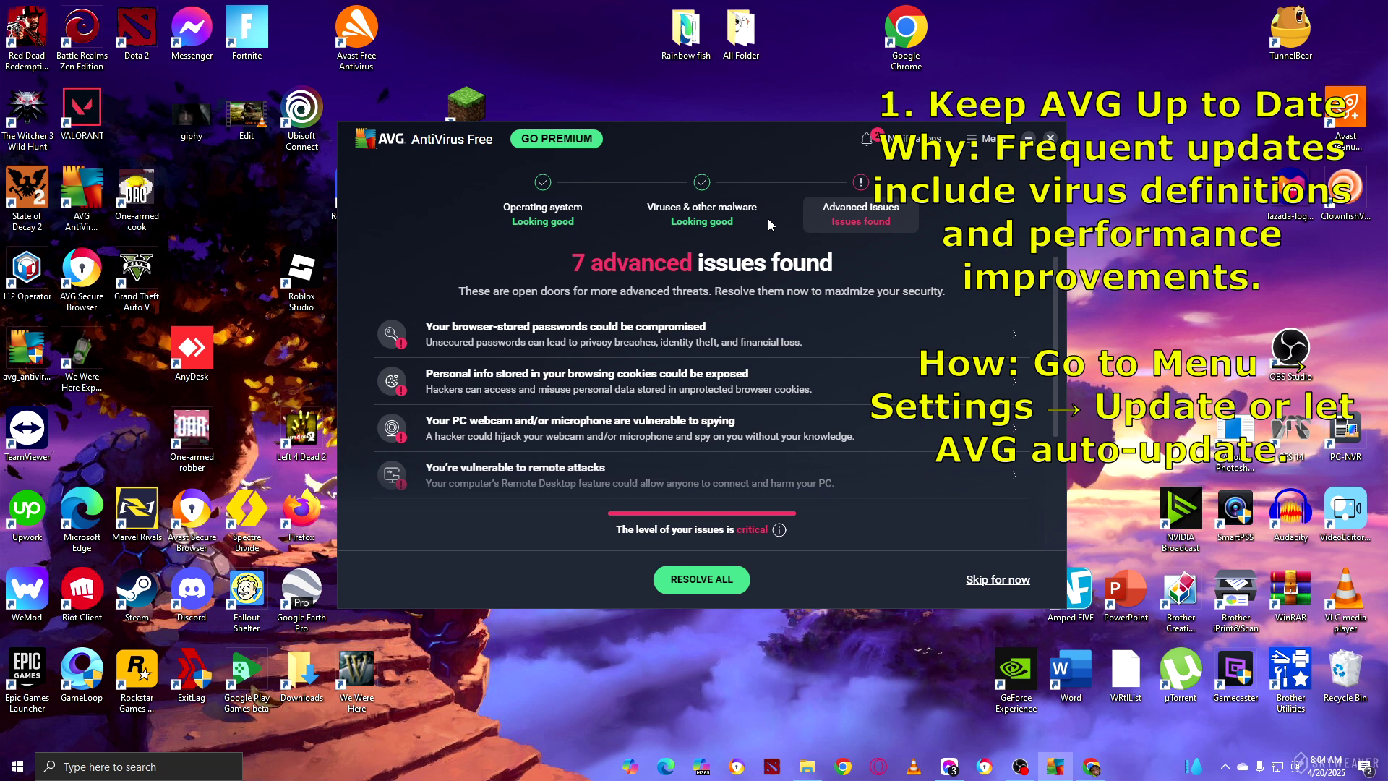
pyautogui.scroll(-3, 744, 311)
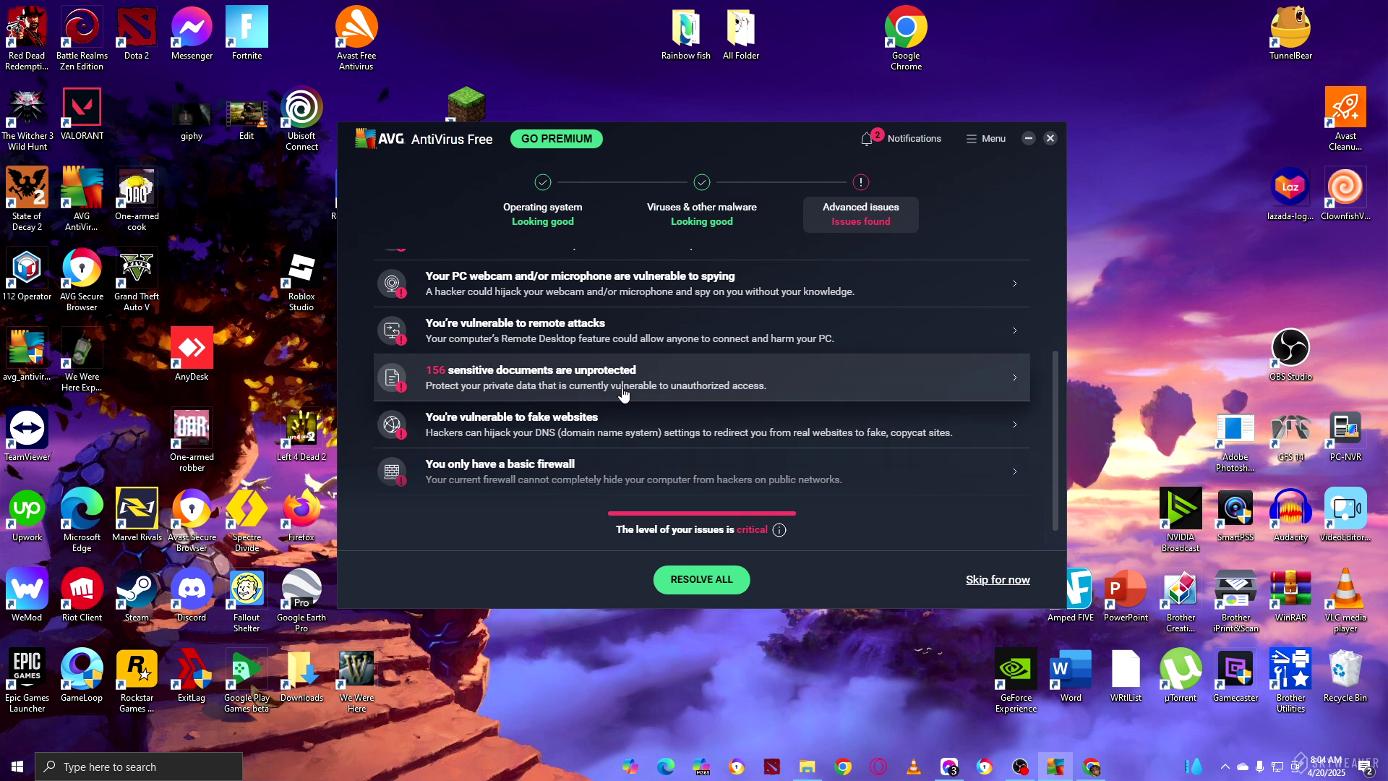
pyautogui.scroll(-1, 634, 383)
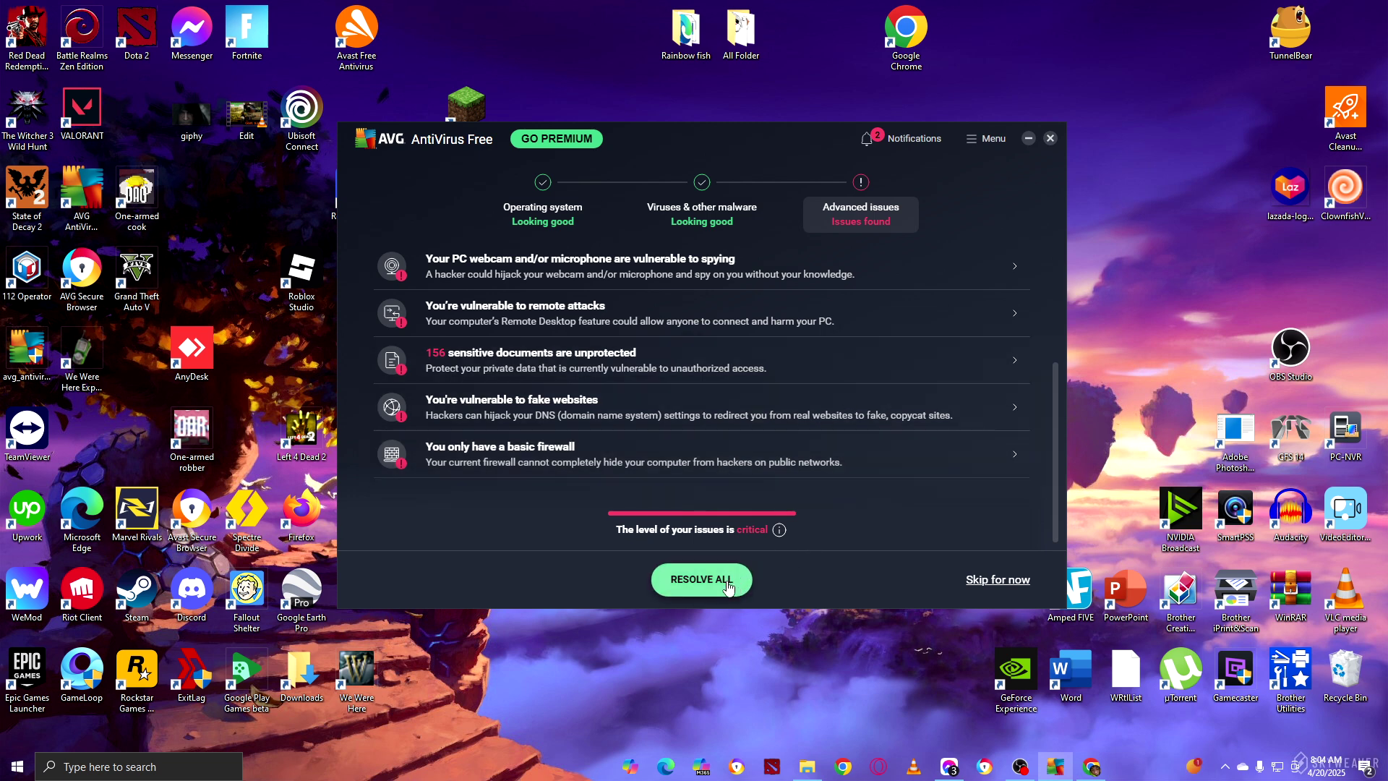
pyautogui.scroll(3, 708, 403)
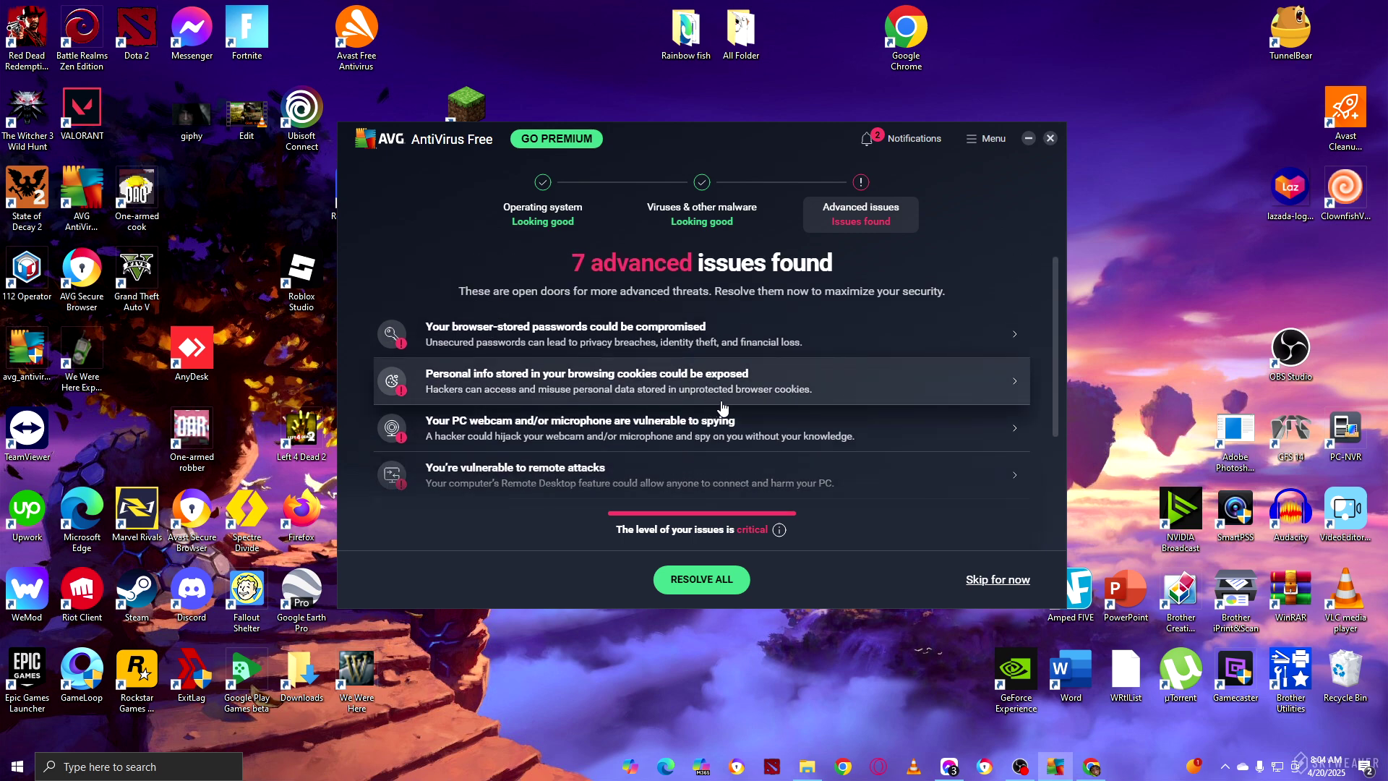
pyautogui.scroll(-3, 723, 506)
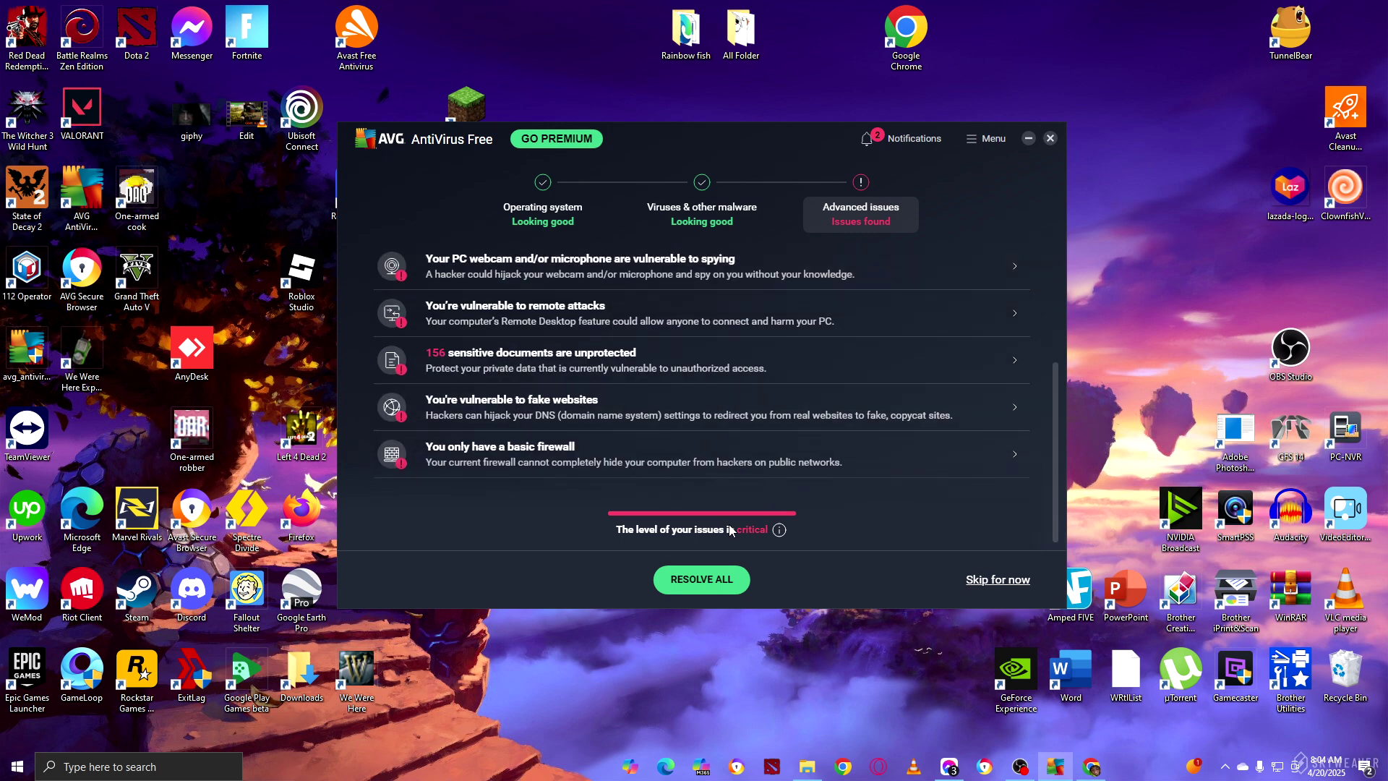
# Try to resolve all advanced issues, selecting the 1-year subscription before dismissing the purchase and free trial offers.
pyautogui.click(725, 589)
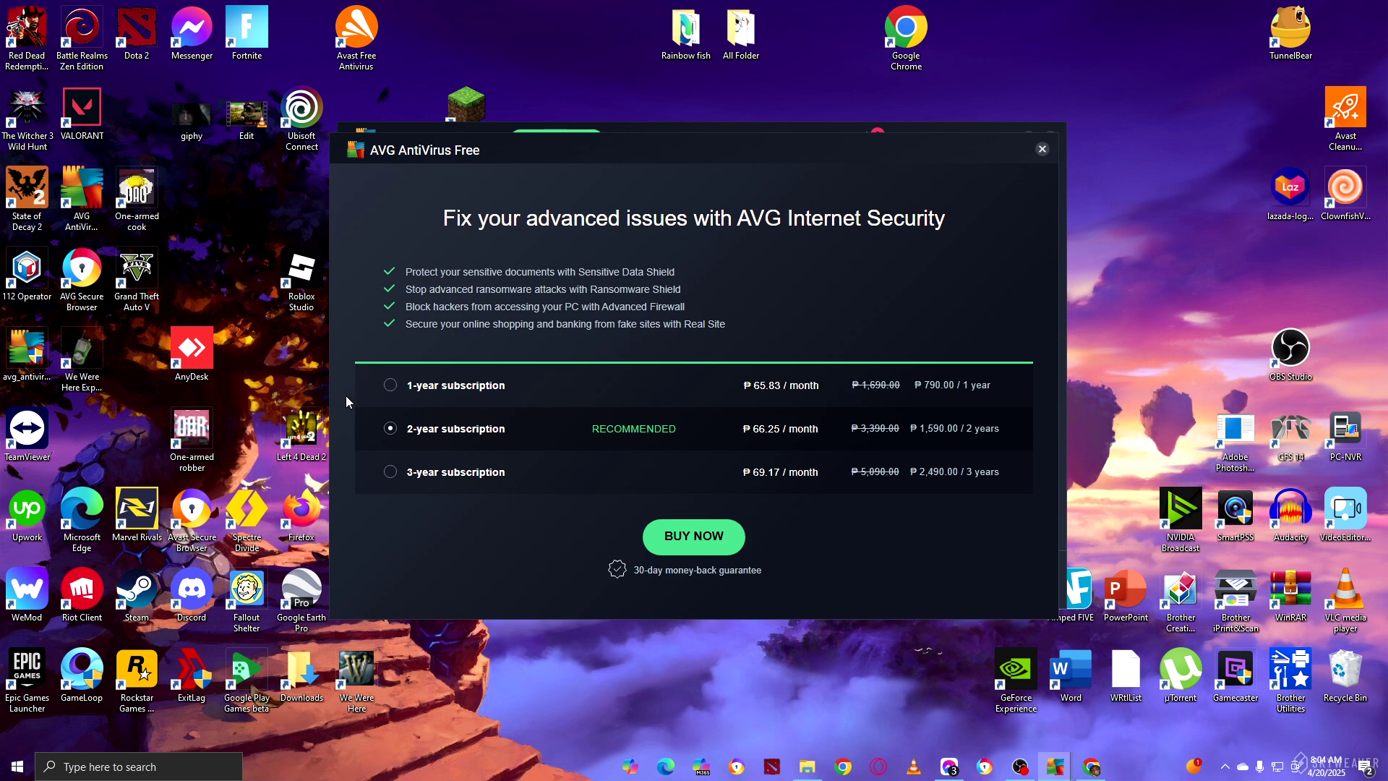
pyautogui.click(448, 390)
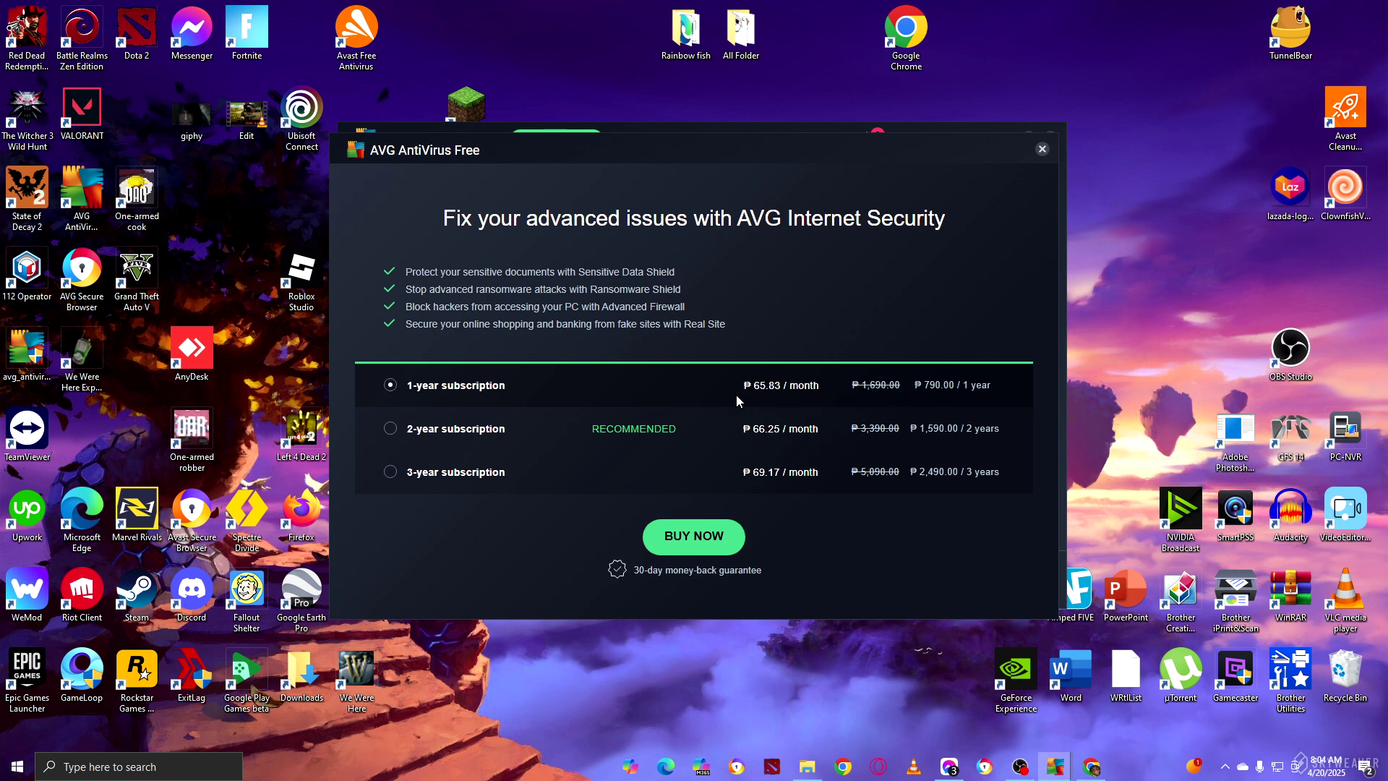
pyautogui.click(1042, 154)
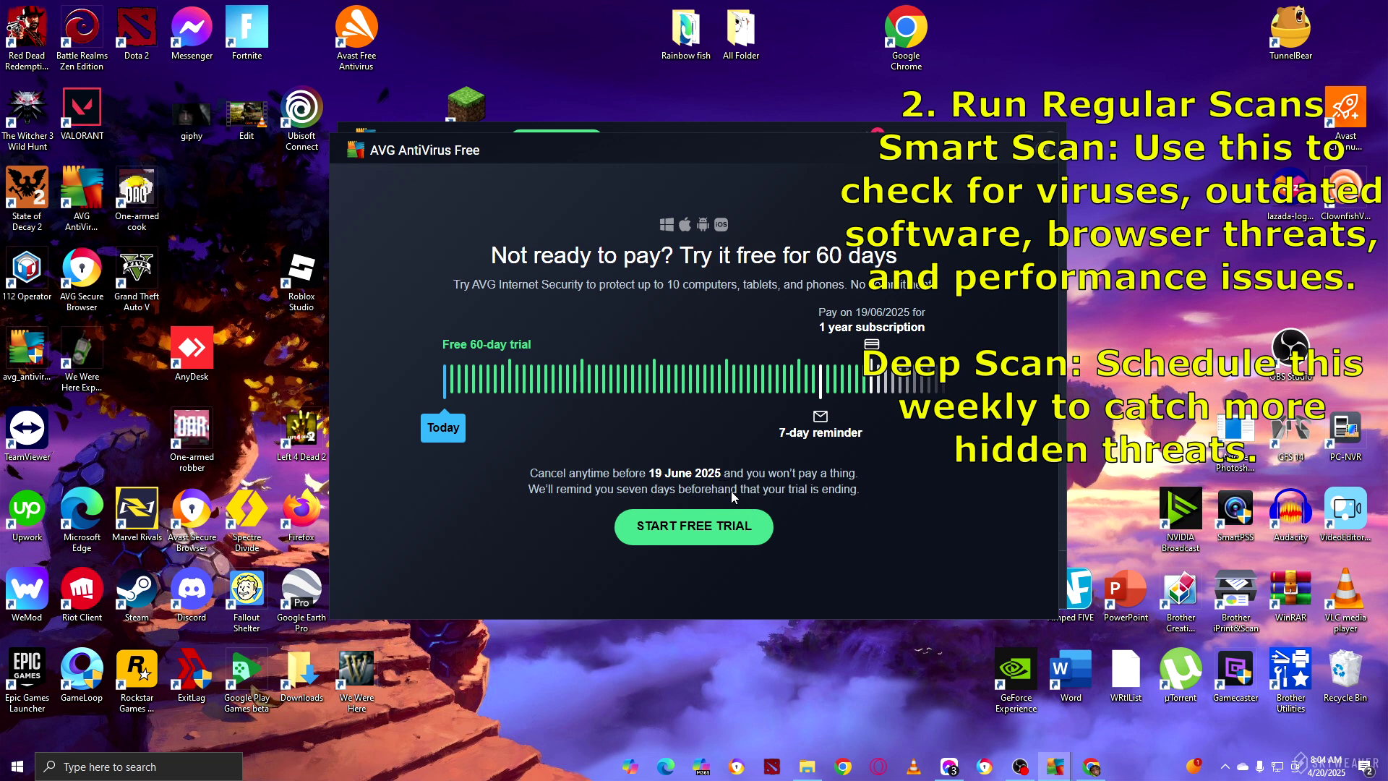
pyautogui.click(1045, 151)
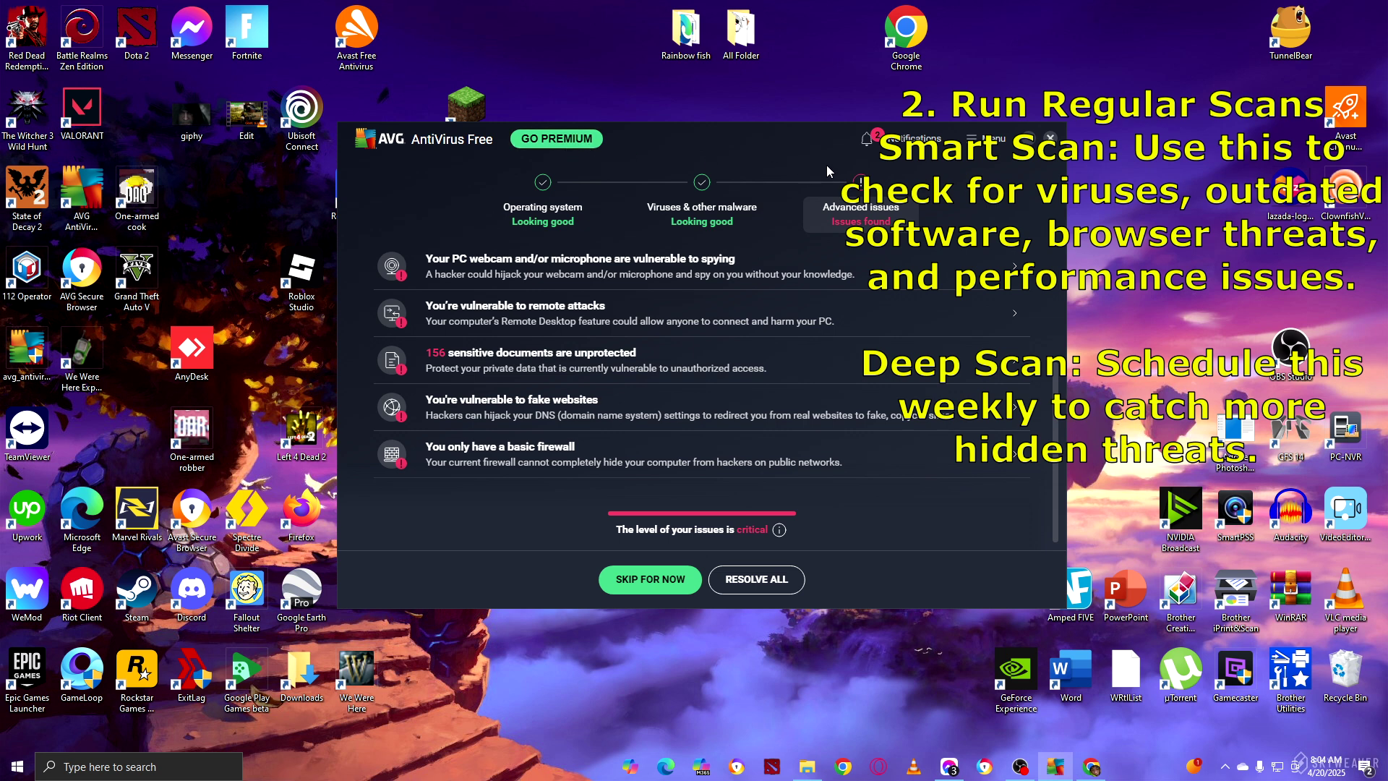
# Open the settings and examine the General options for updates and notifications.
pyautogui.click(973, 141)
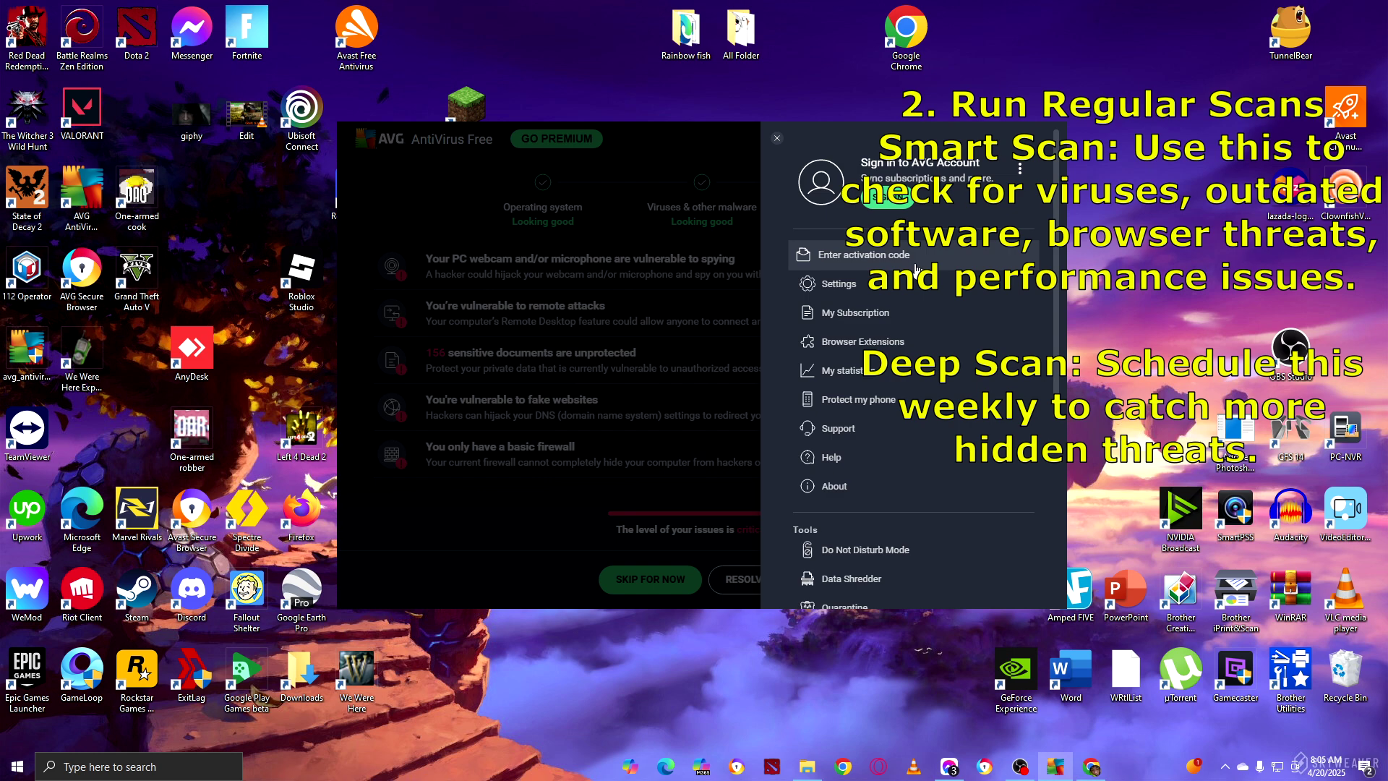
pyautogui.click(900, 284)
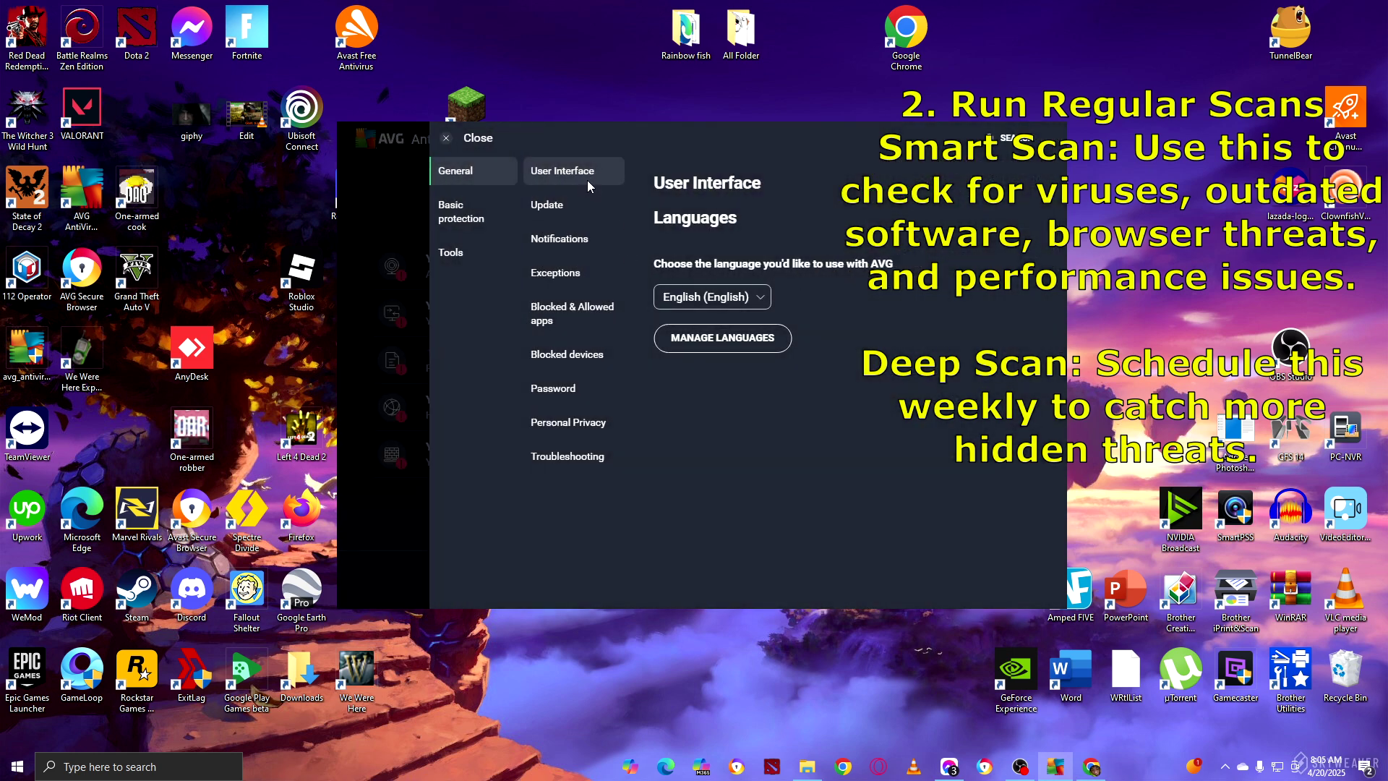
pyautogui.click(594, 209)
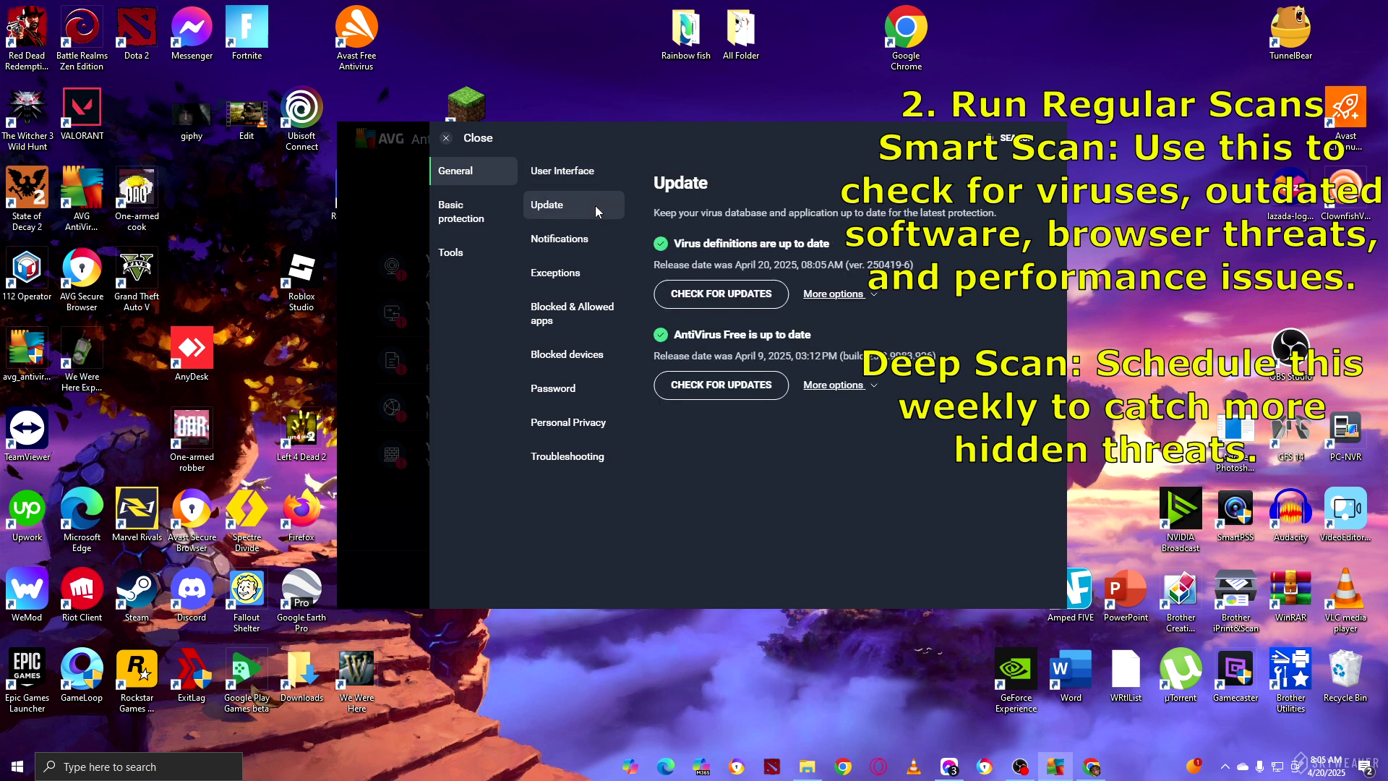
pyautogui.click(571, 240)
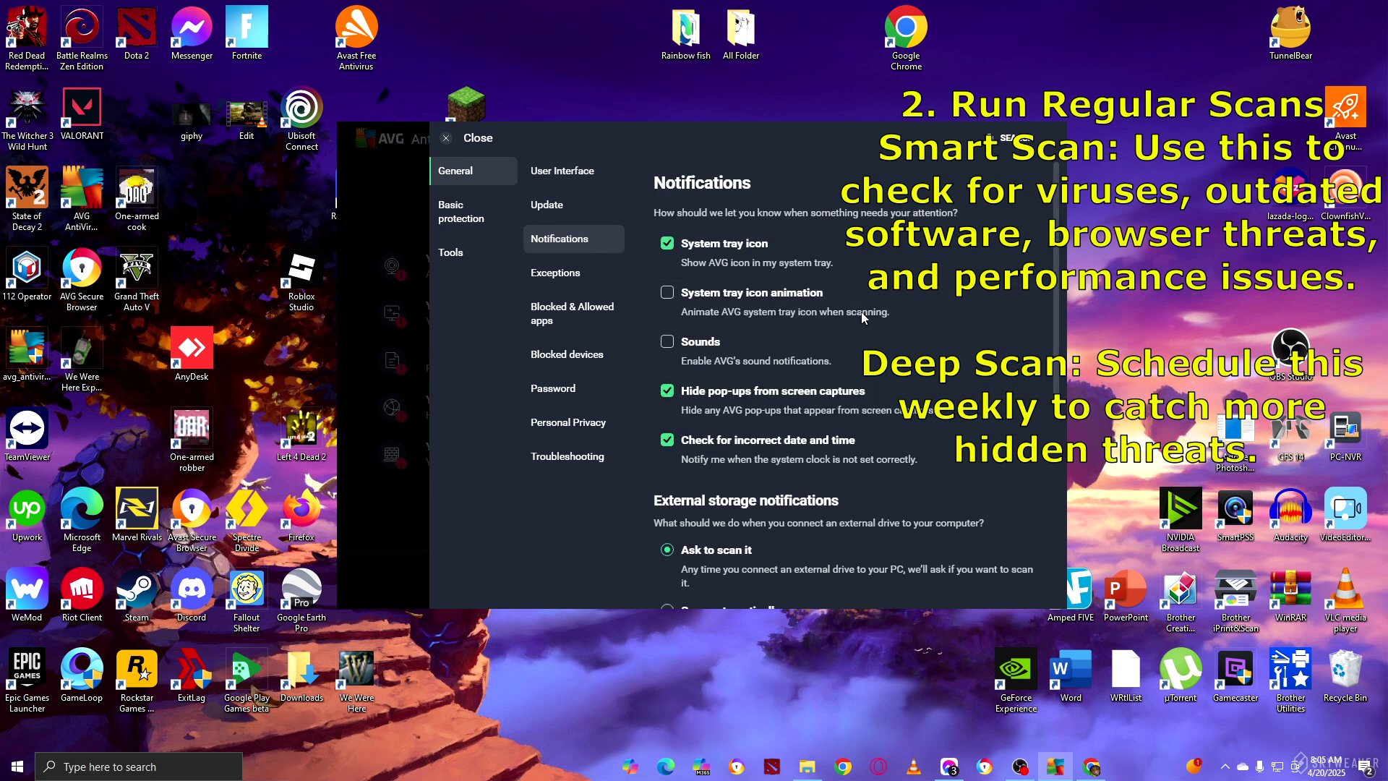
pyautogui.scroll(-1, 766, 289)
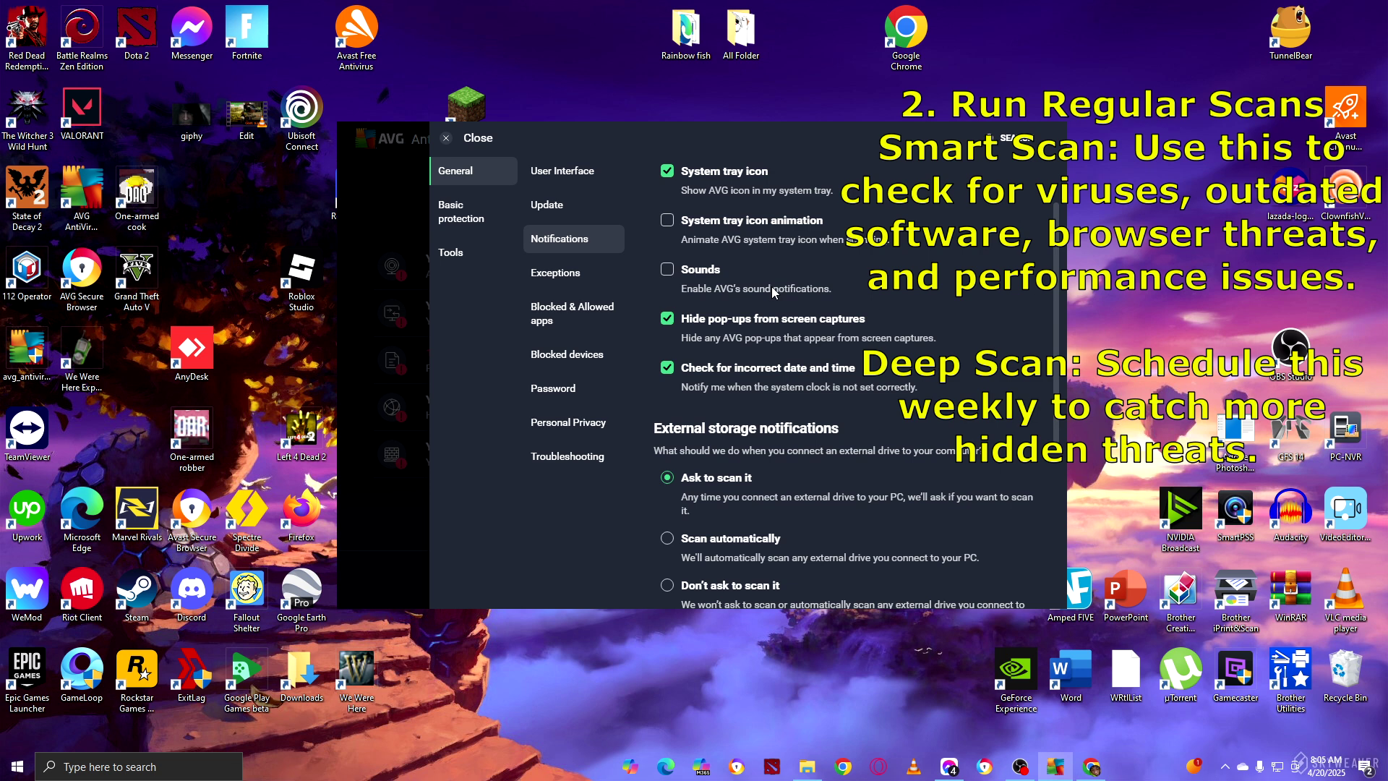
# Examine the General settings for exceptions, blocked and allowed apps, blocked devices, password, personal privacy and troubleshooting.
pyautogui.click(587, 277)
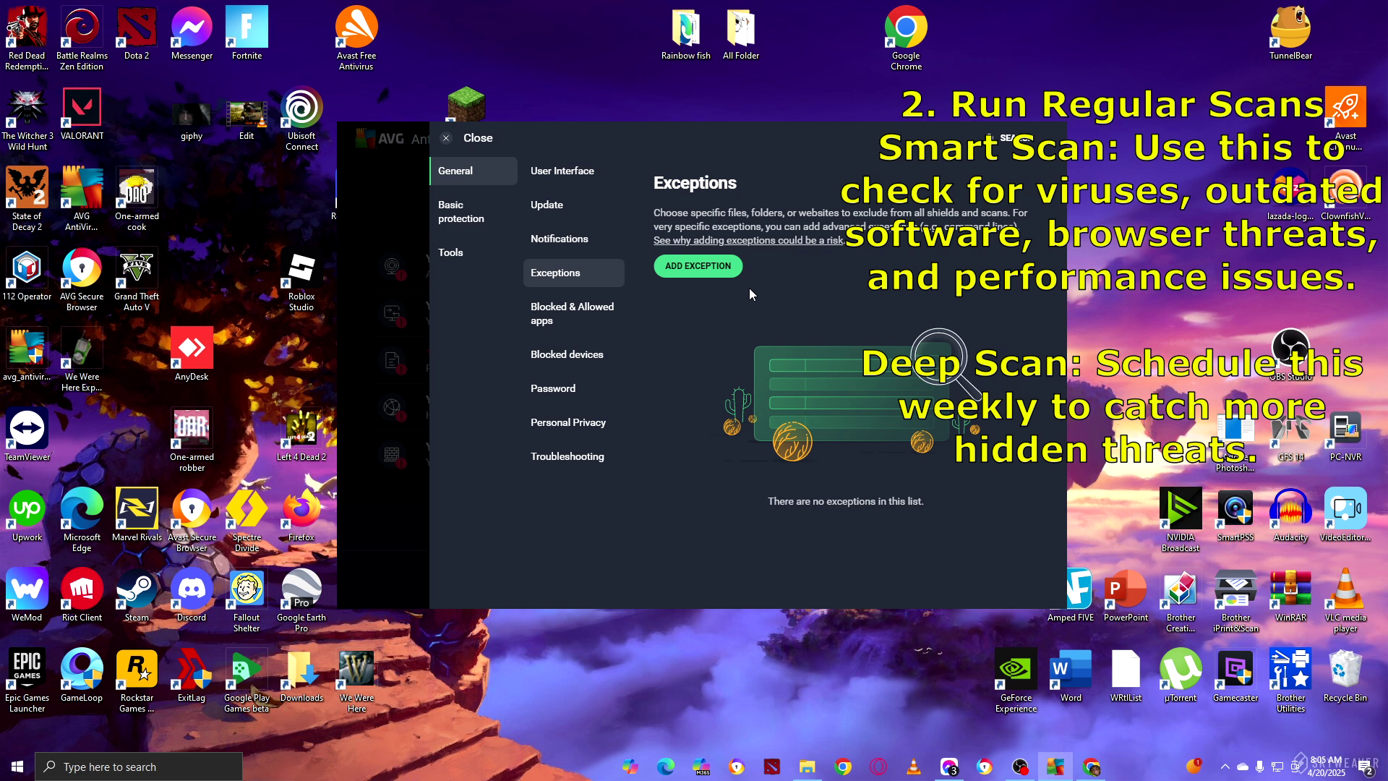
pyautogui.click(572, 313)
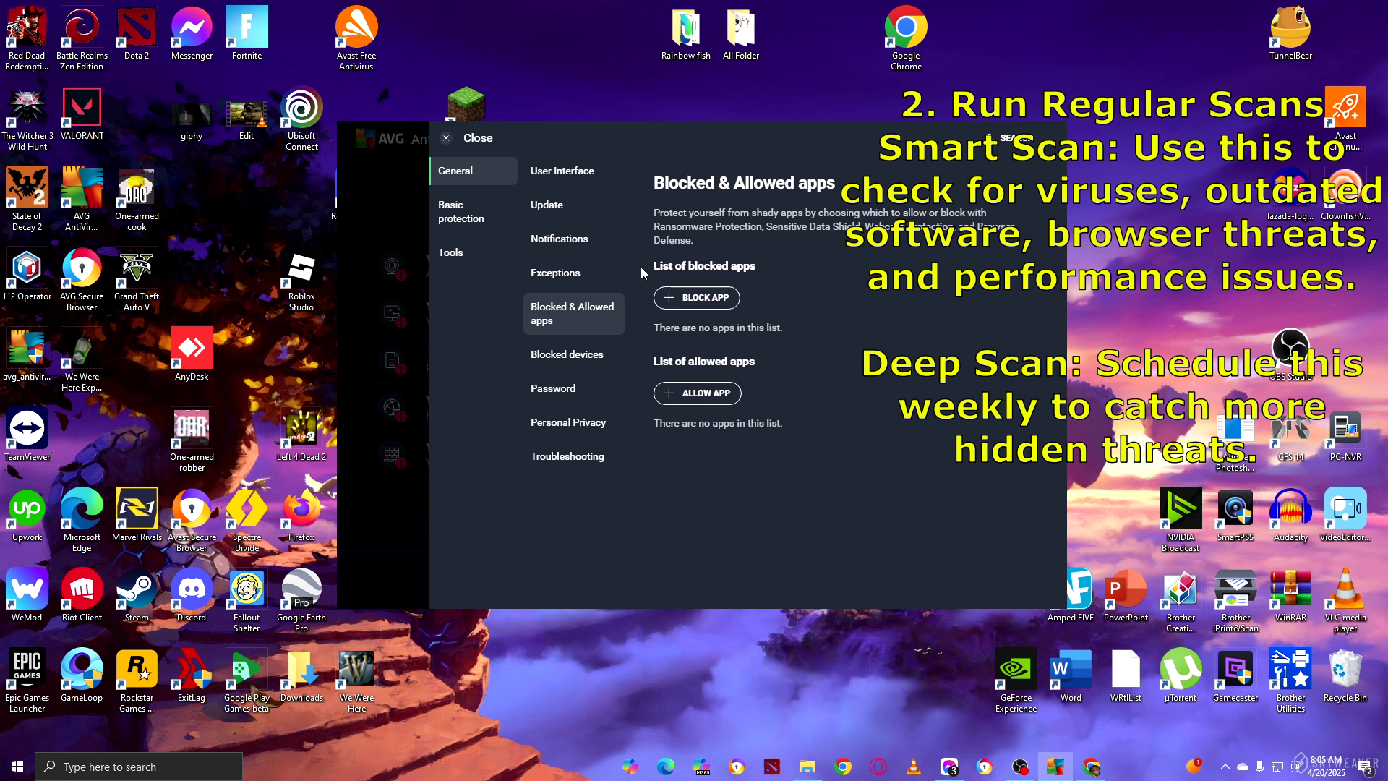
pyautogui.click(589, 355)
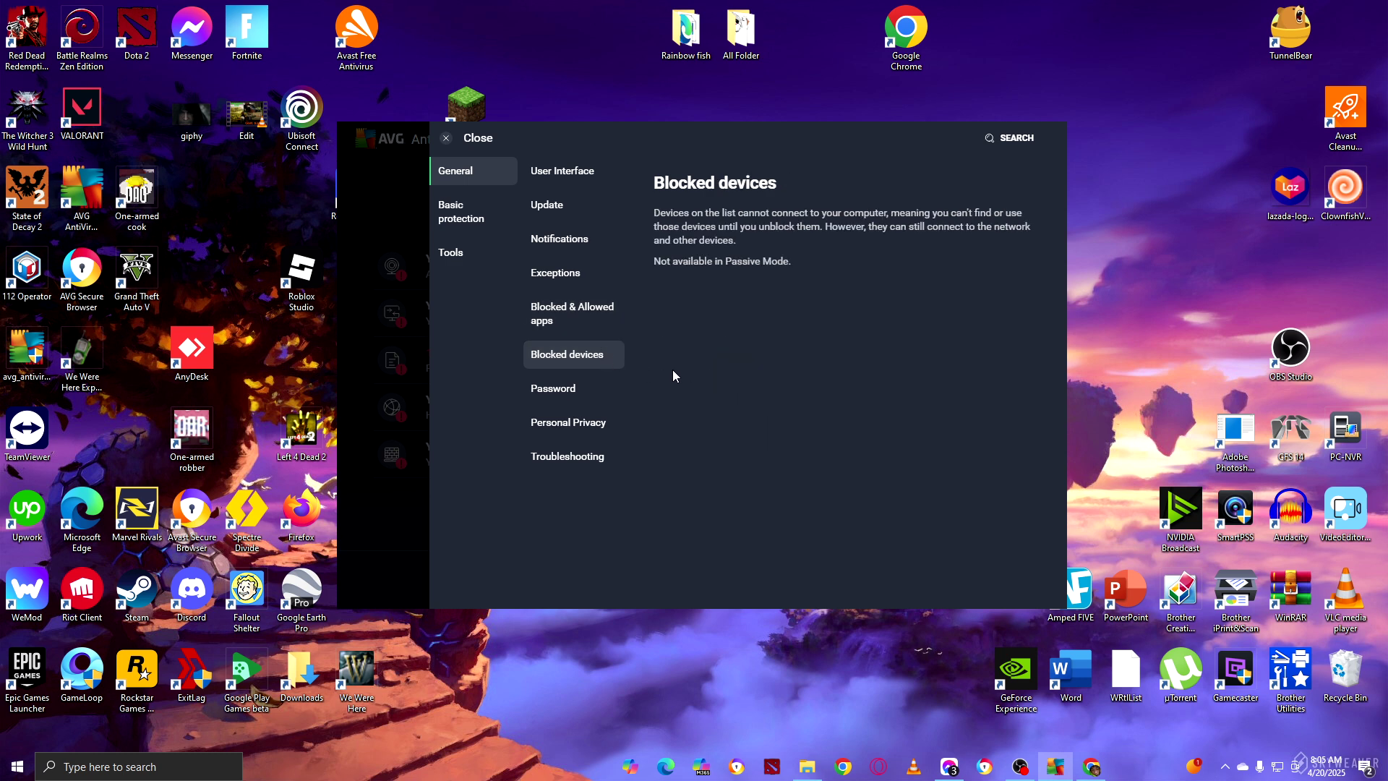
pyautogui.click(568, 390)
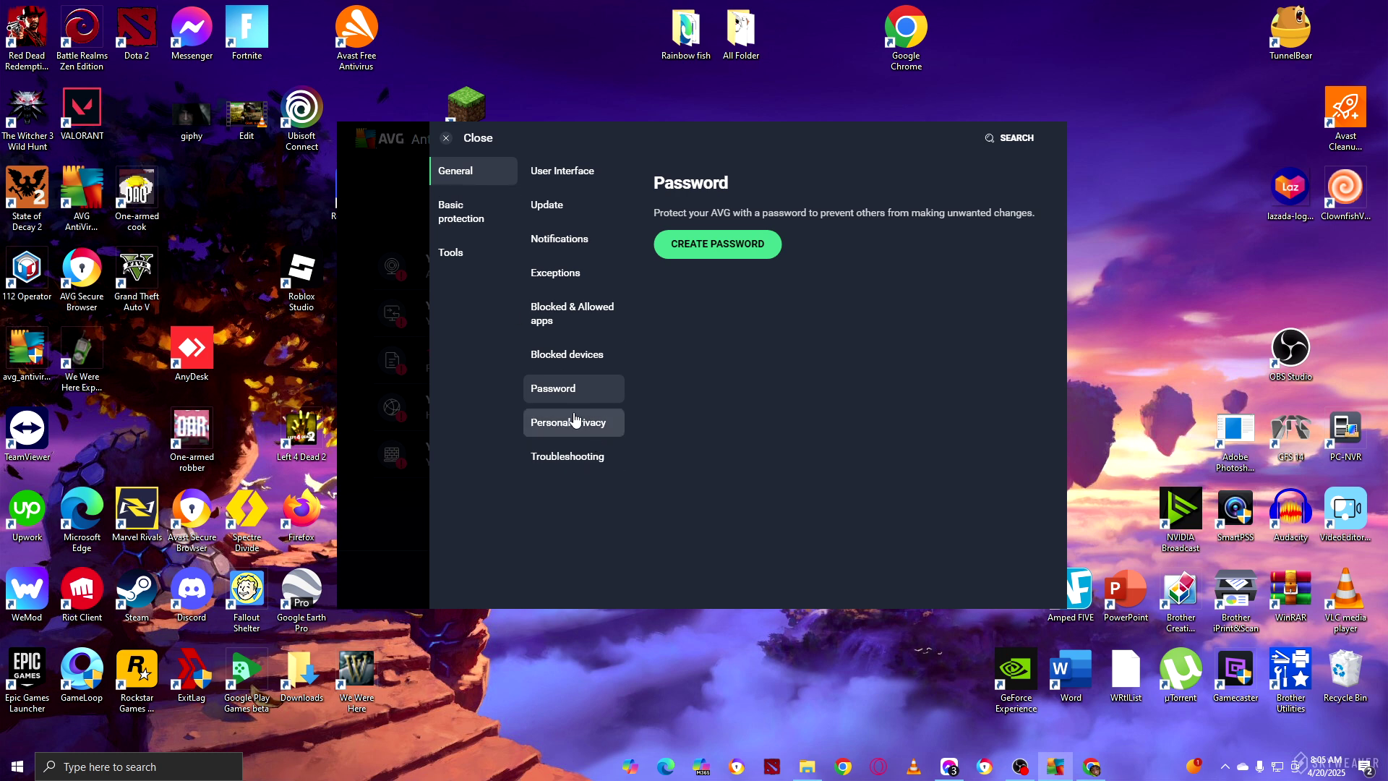
pyautogui.click(623, 417)
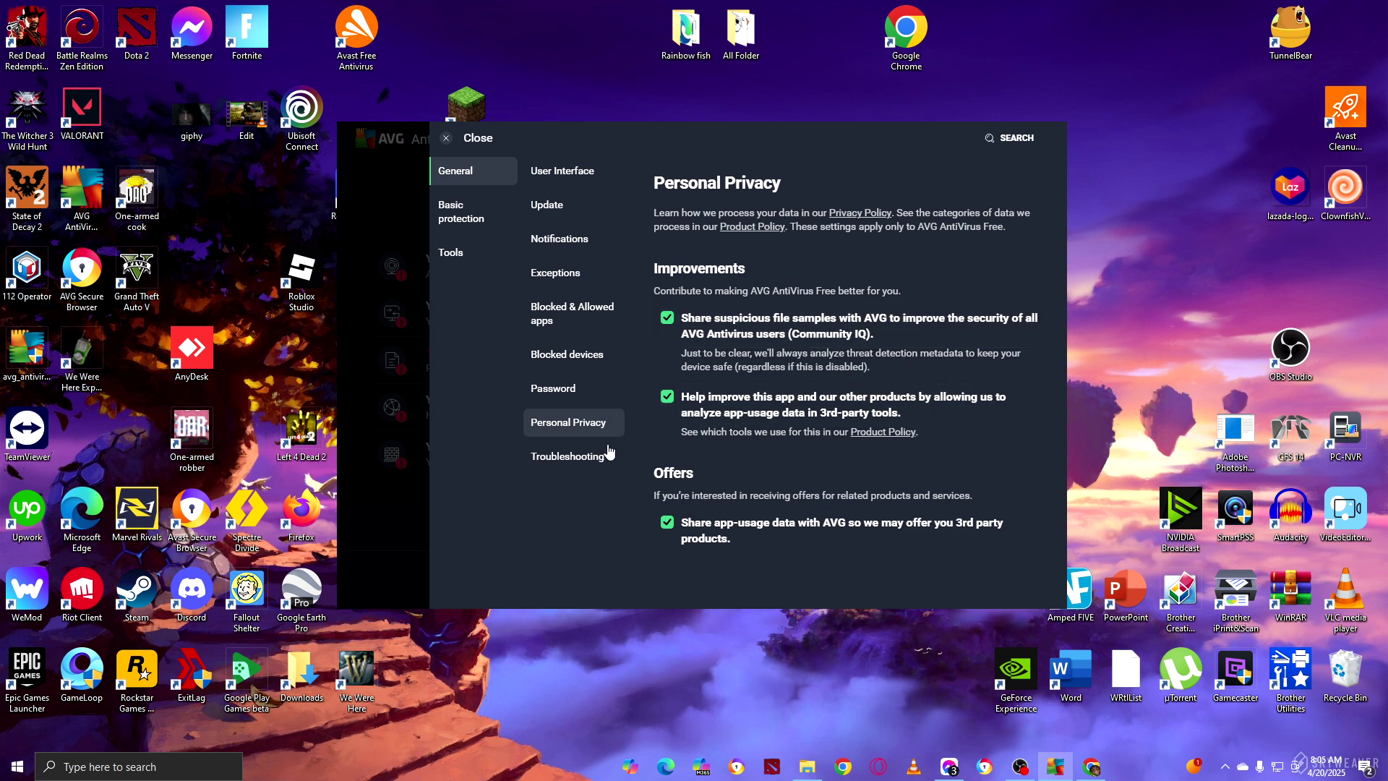
pyautogui.click(567, 457)
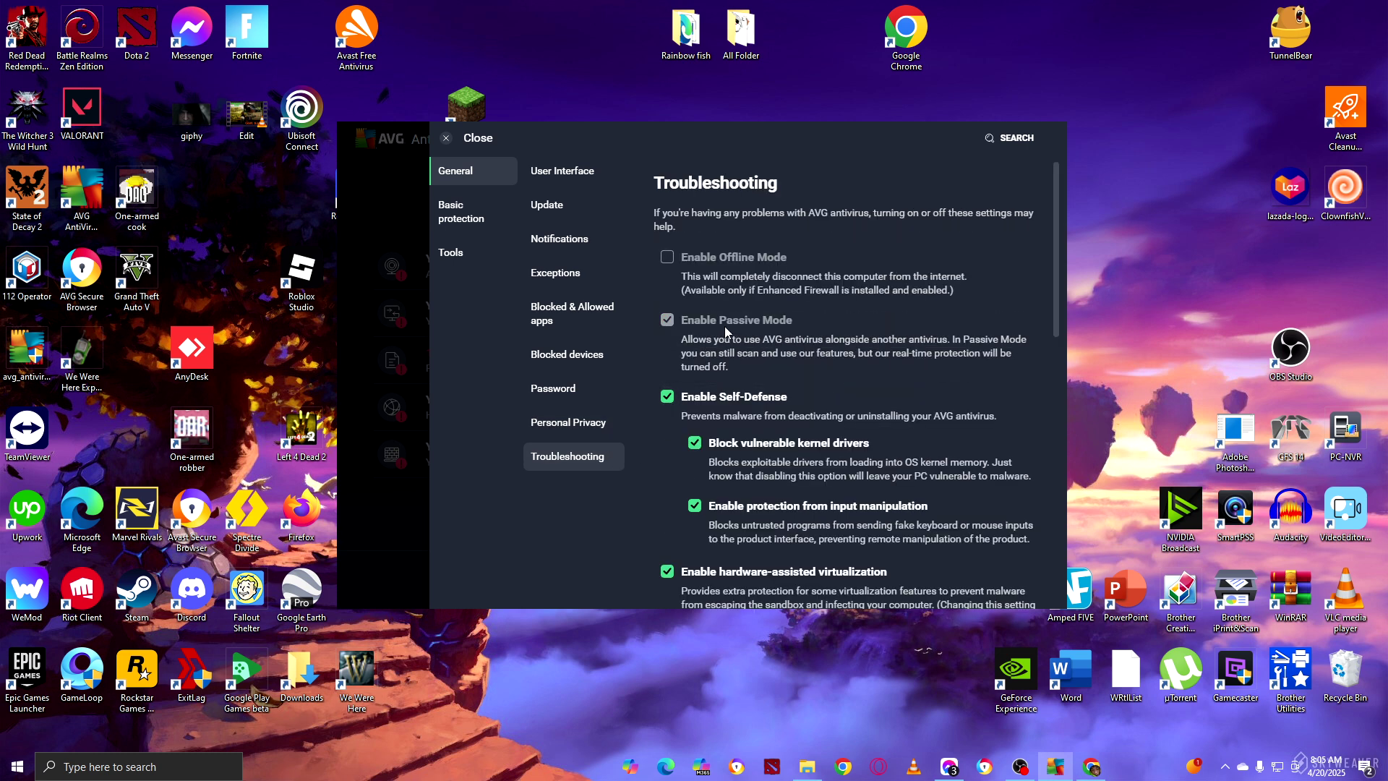
# Examine the Basic protection detections and the Do Not Disturb Mode, Quarantine and Data Shredder settings, then close the settings.
pyautogui.click(504, 225)
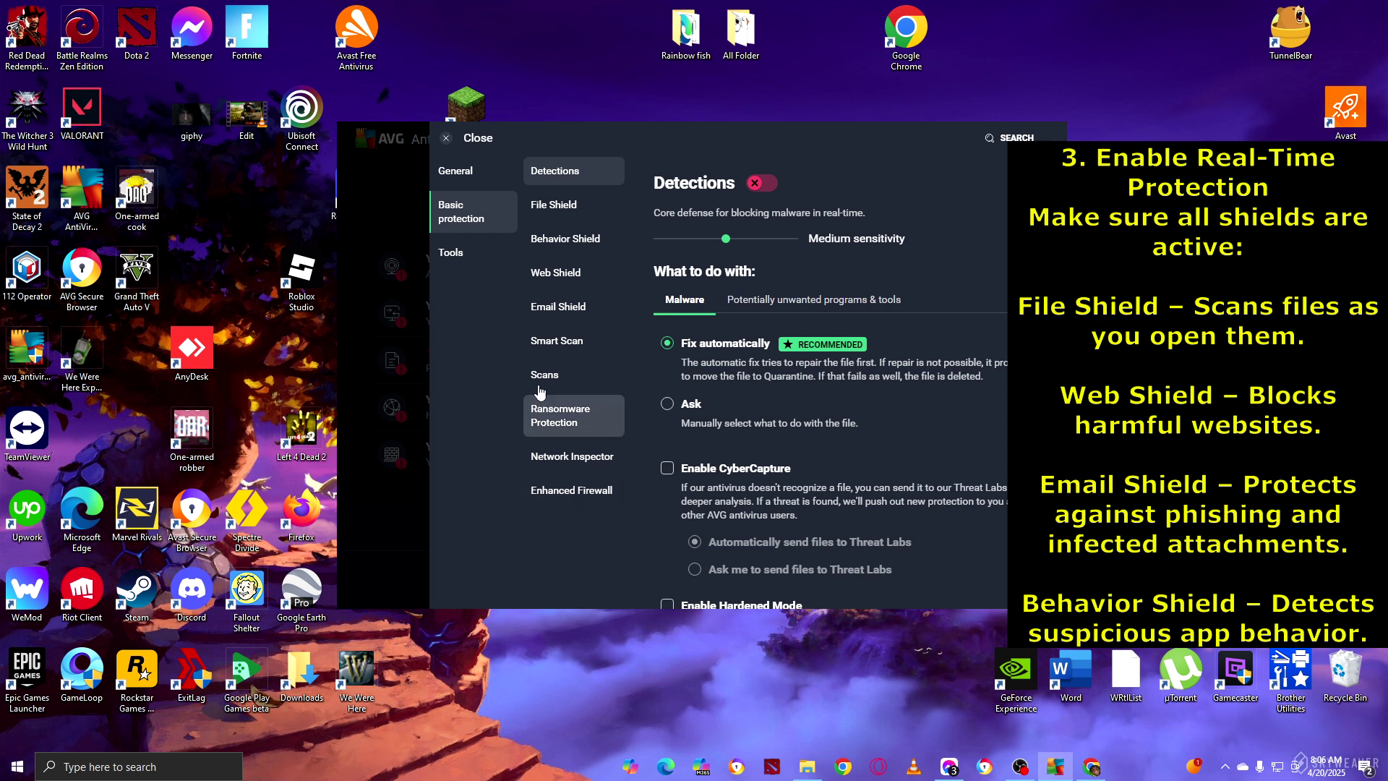
pyautogui.click(479, 252)
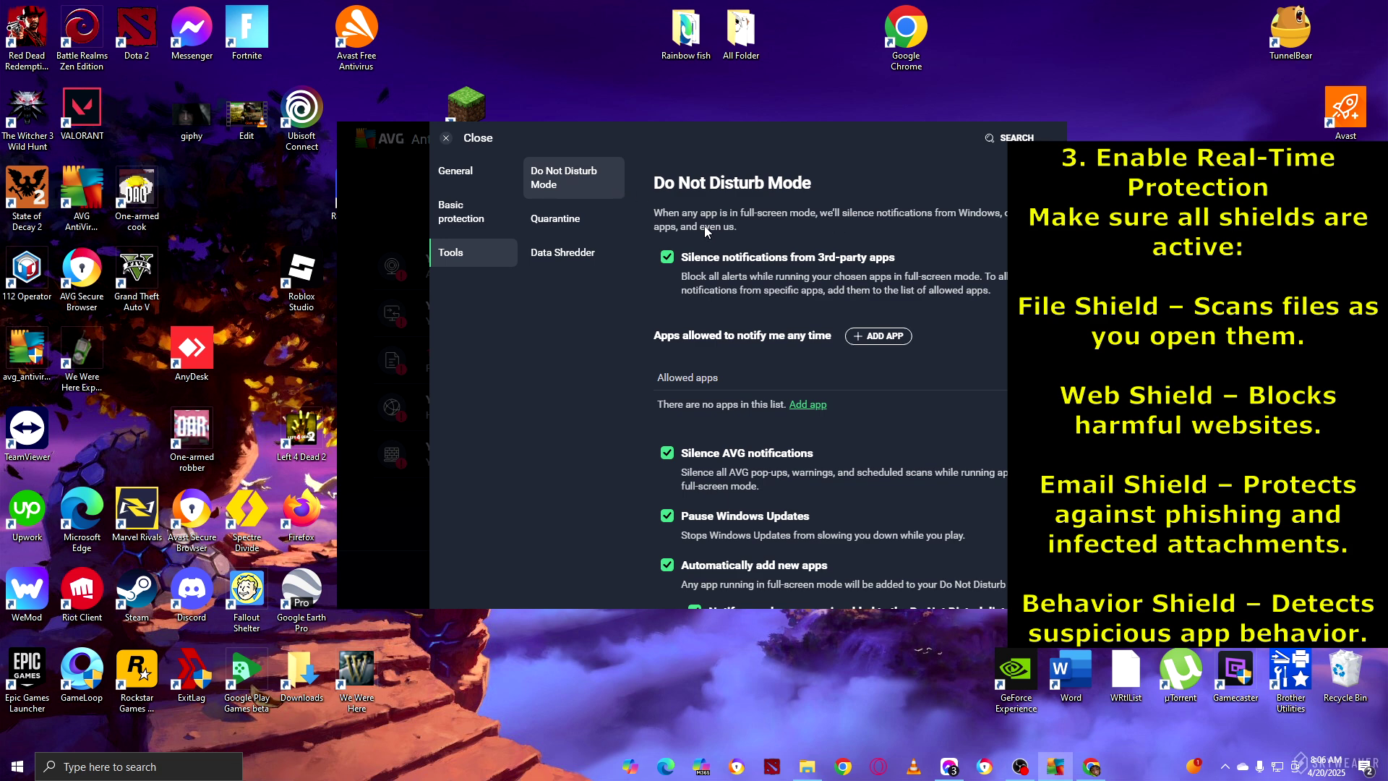
pyautogui.click(586, 221)
pyautogui.click(606, 257)
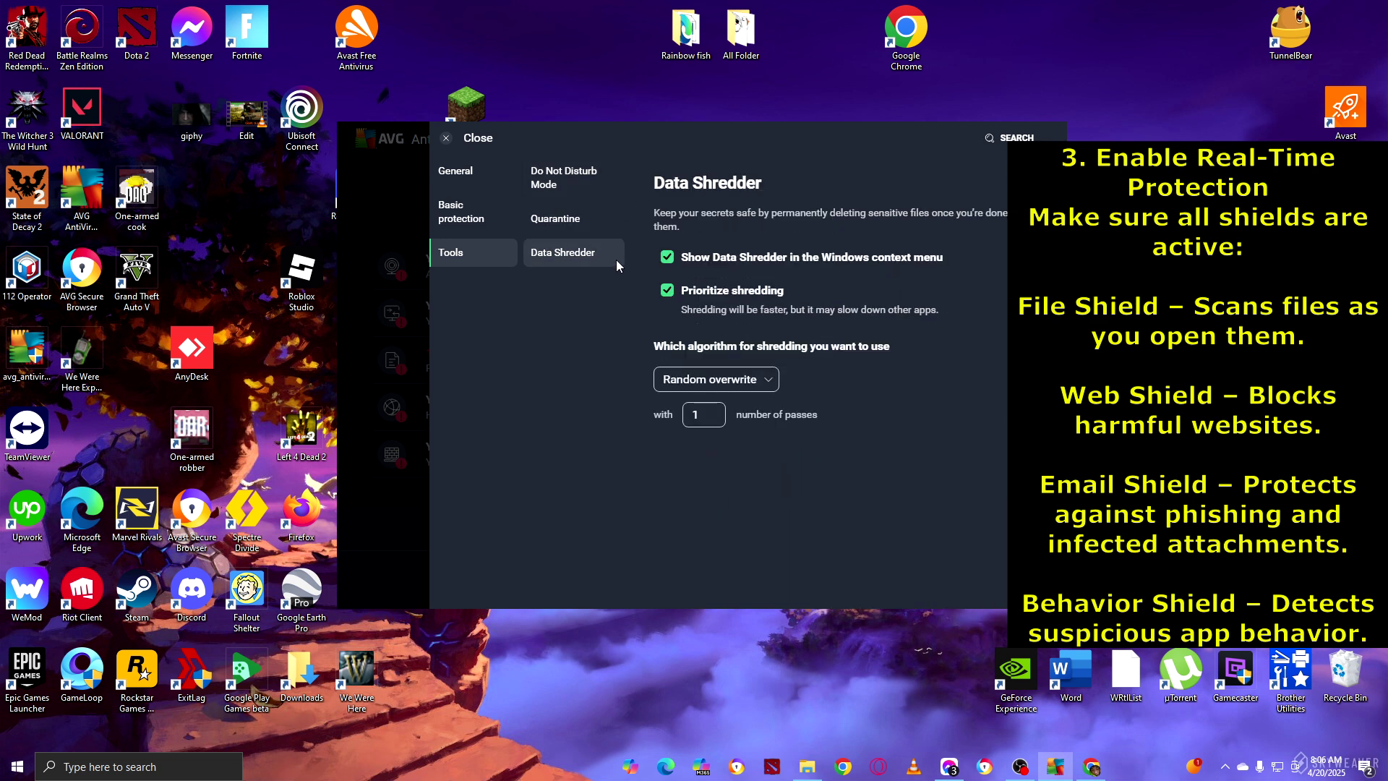
pyautogui.click(575, 189)
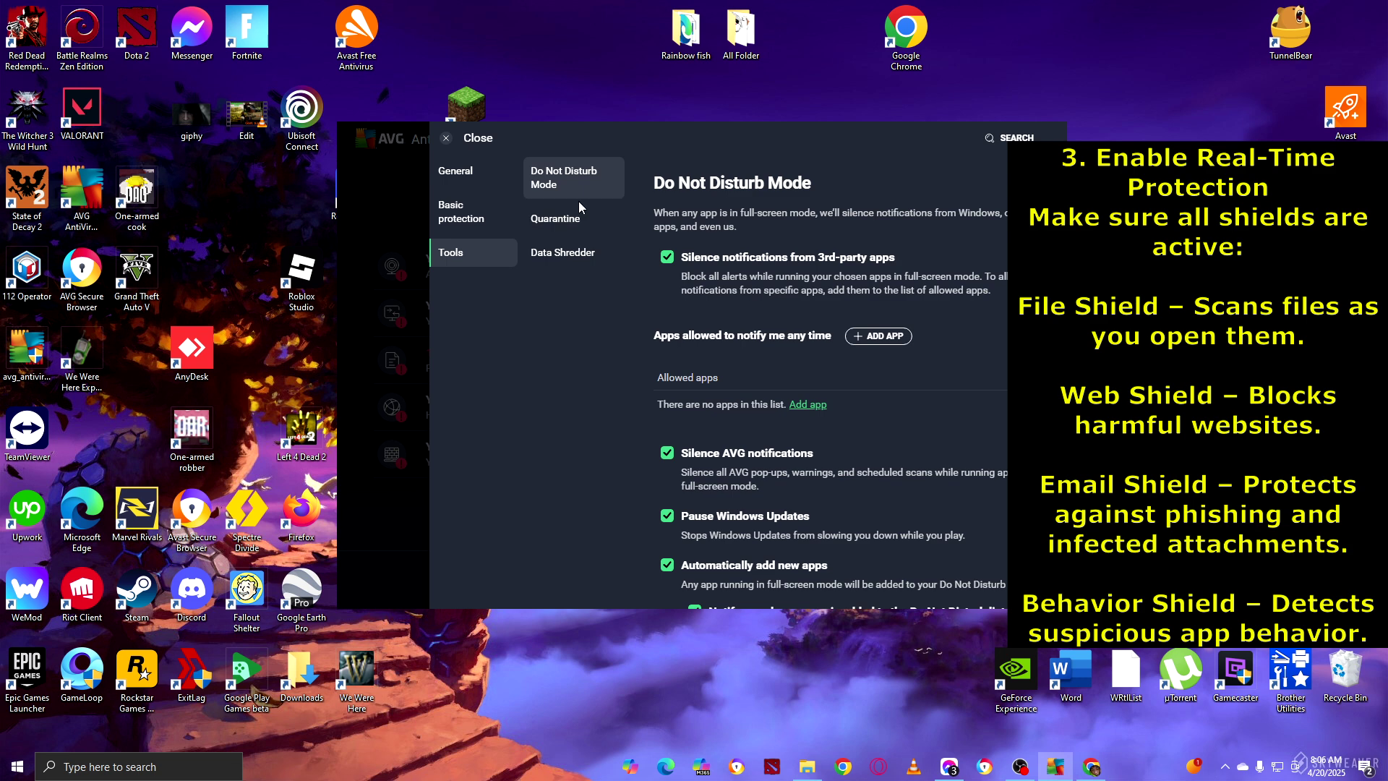
pyautogui.click(583, 251)
pyautogui.click(571, 179)
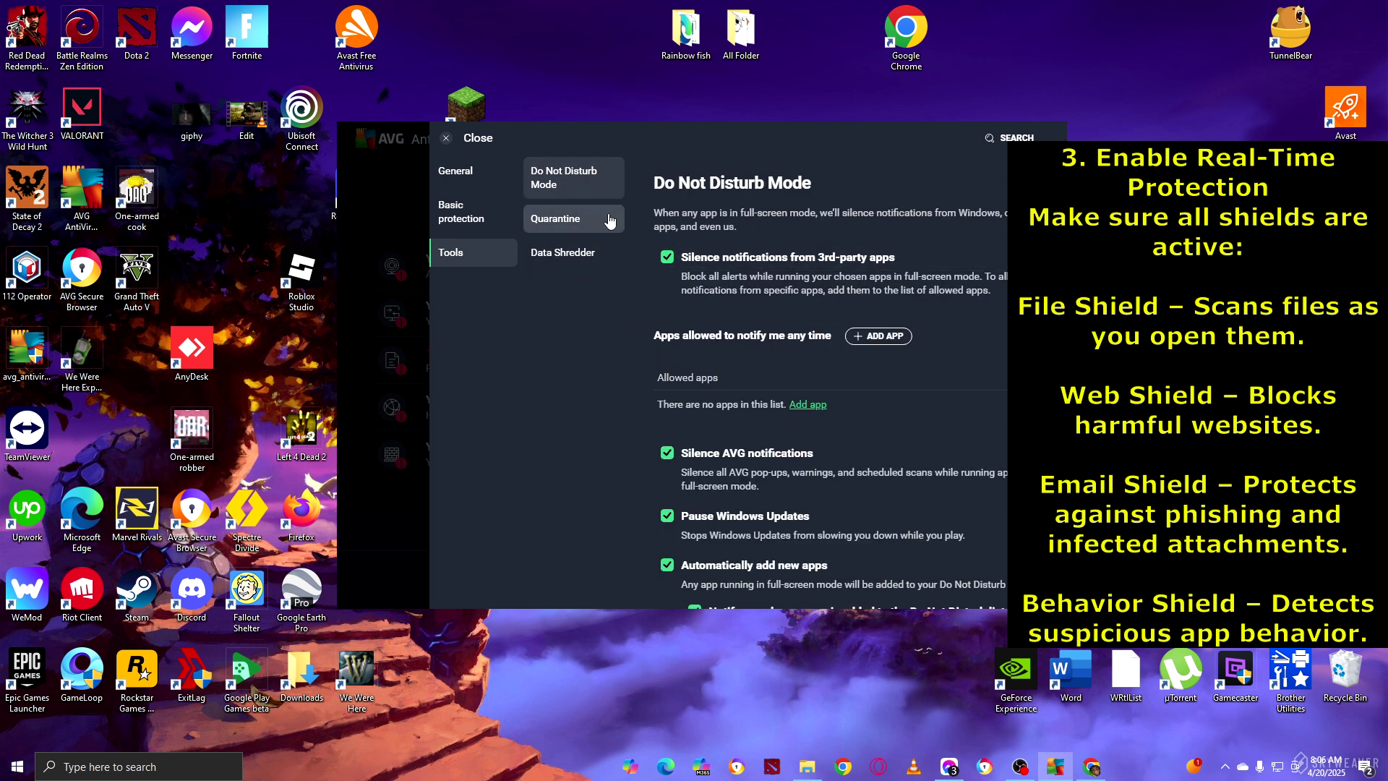
pyautogui.click(562, 220)
pyautogui.click(571, 253)
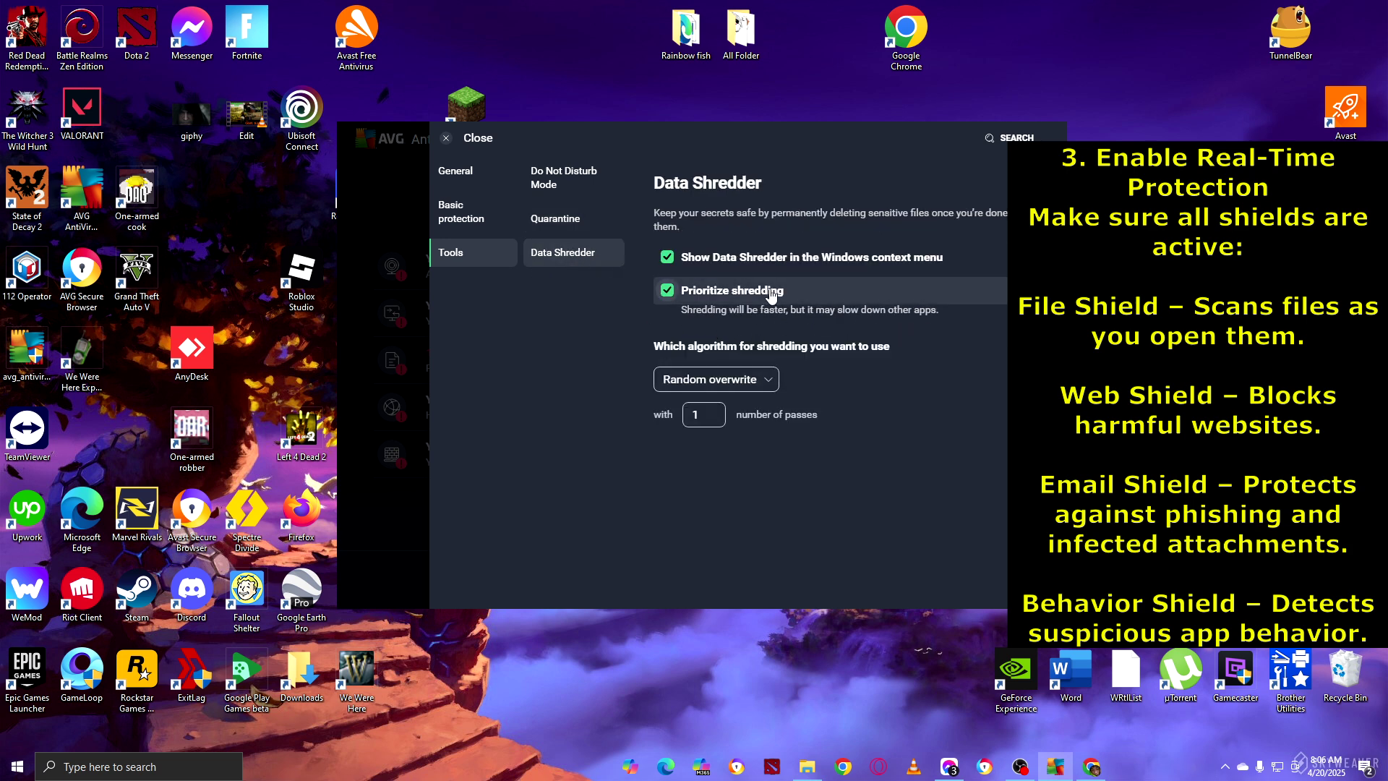
pyautogui.click(446, 142)
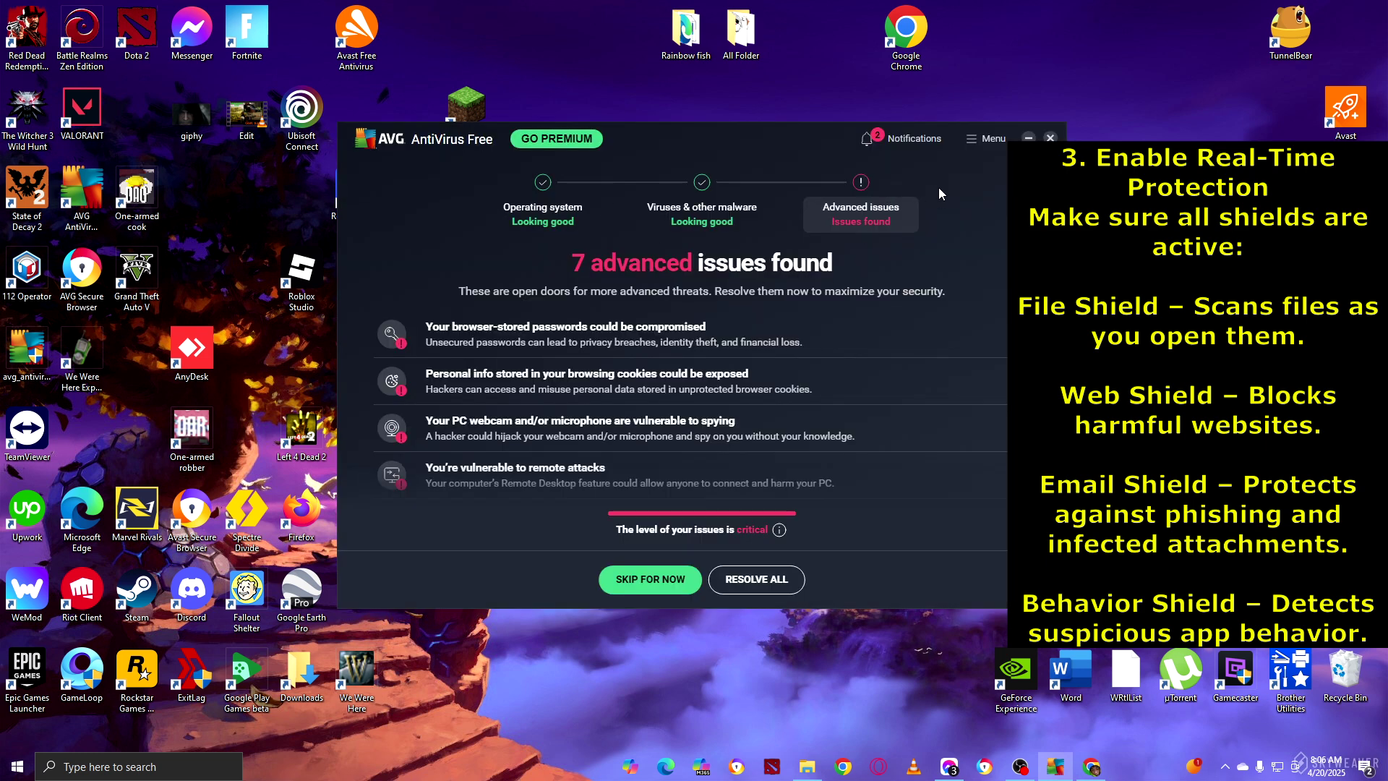
# Check the current notifications and close the list to return to the scan results.
pyautogui.click(910, 148)
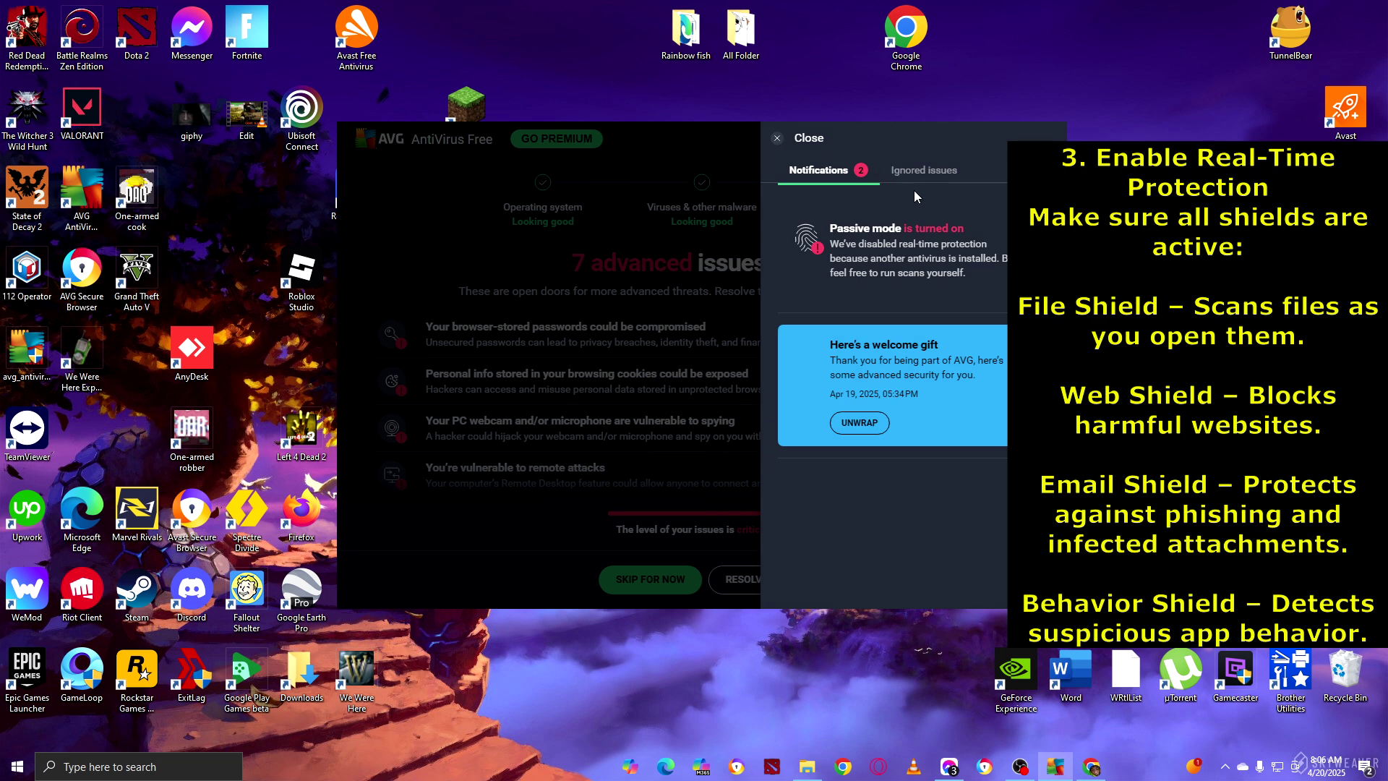
pyautogui.click(778, 138)
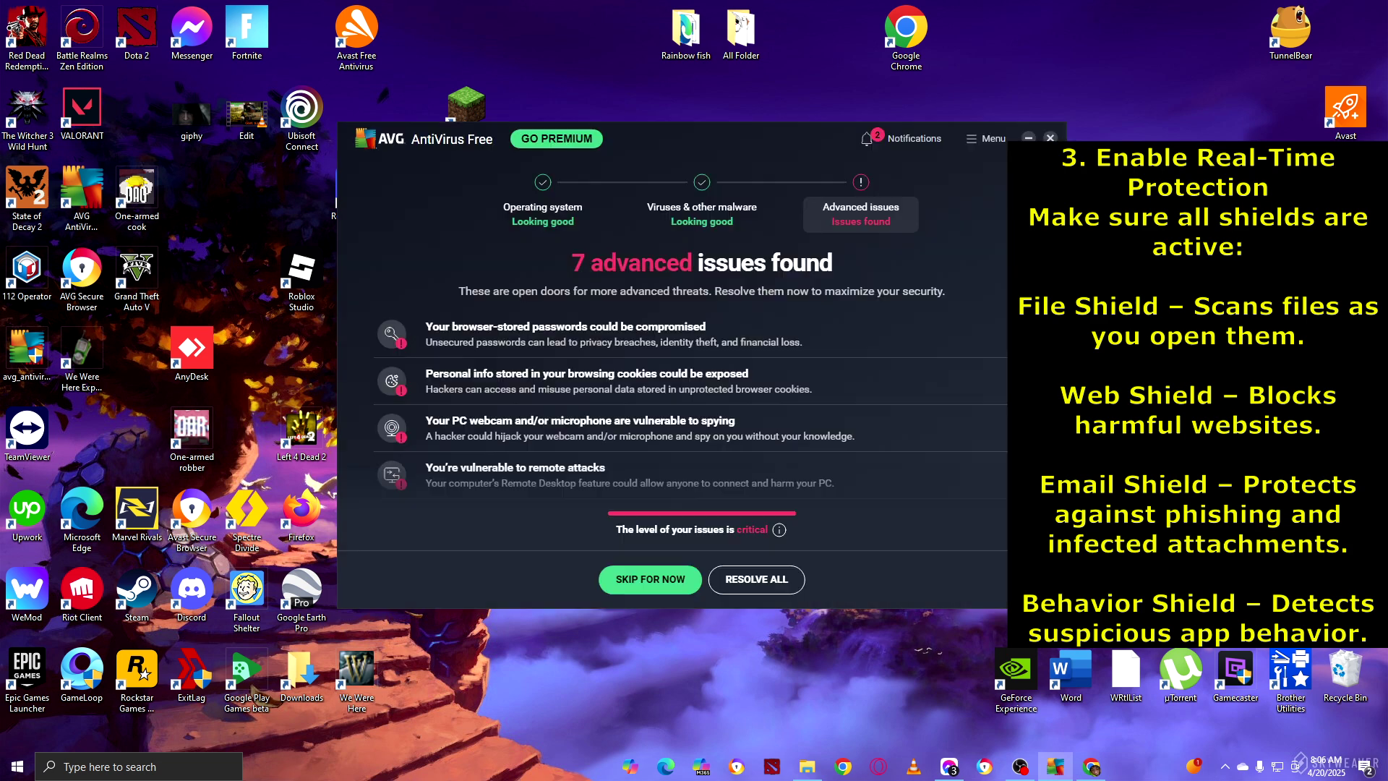
# View the My Subscription page and the My statistics page, closing each one after checking it.
pyautogui.click(985, 141)
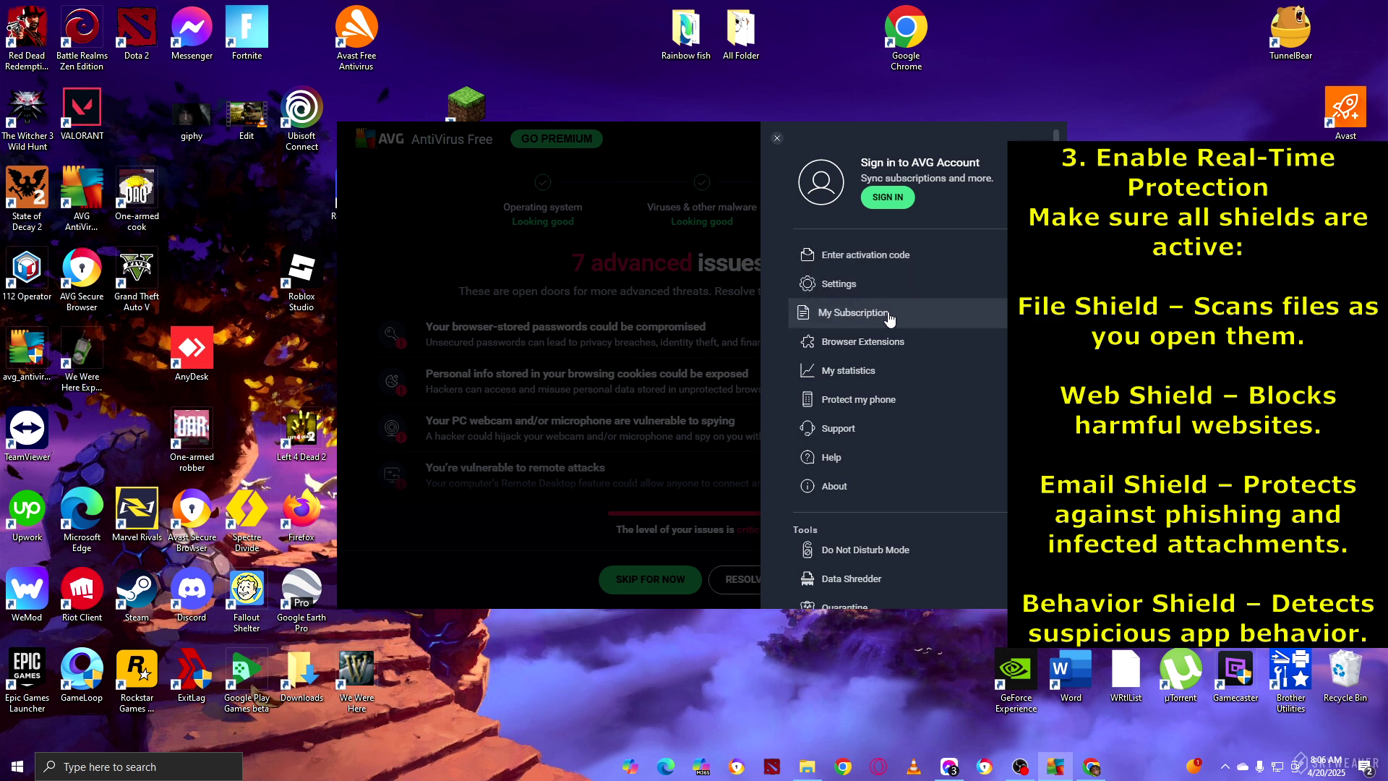
pyautogui.click(889, 314)
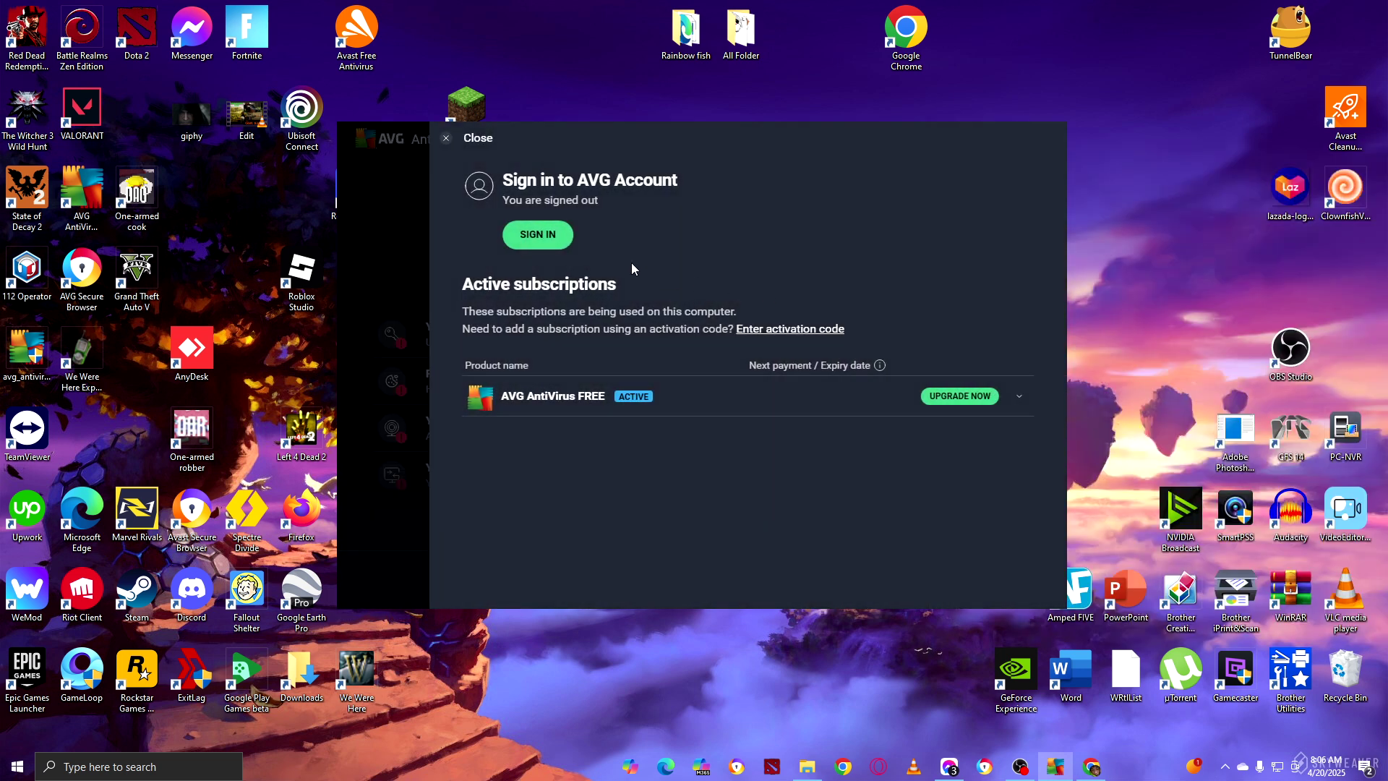
pyautogui.click(442, 139)
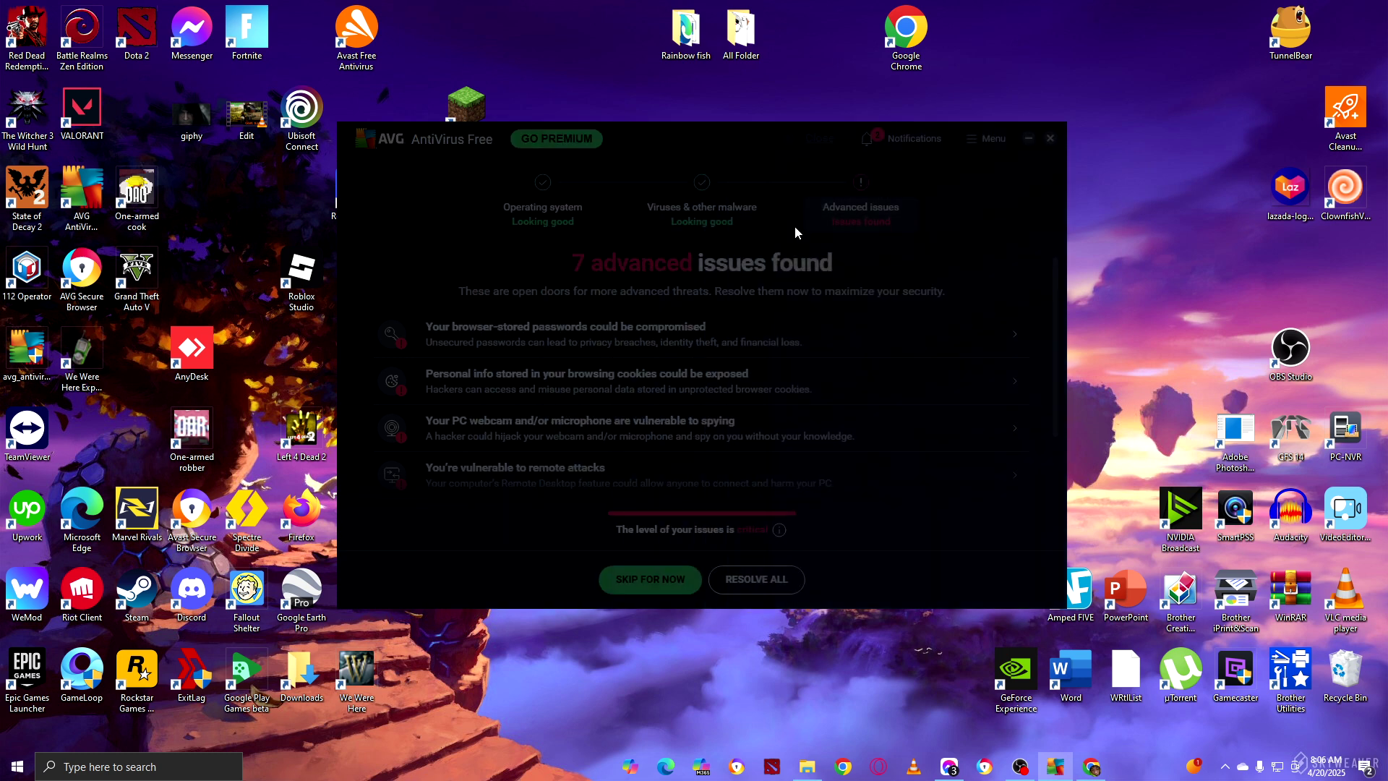
pyautogui.click(975, 145)
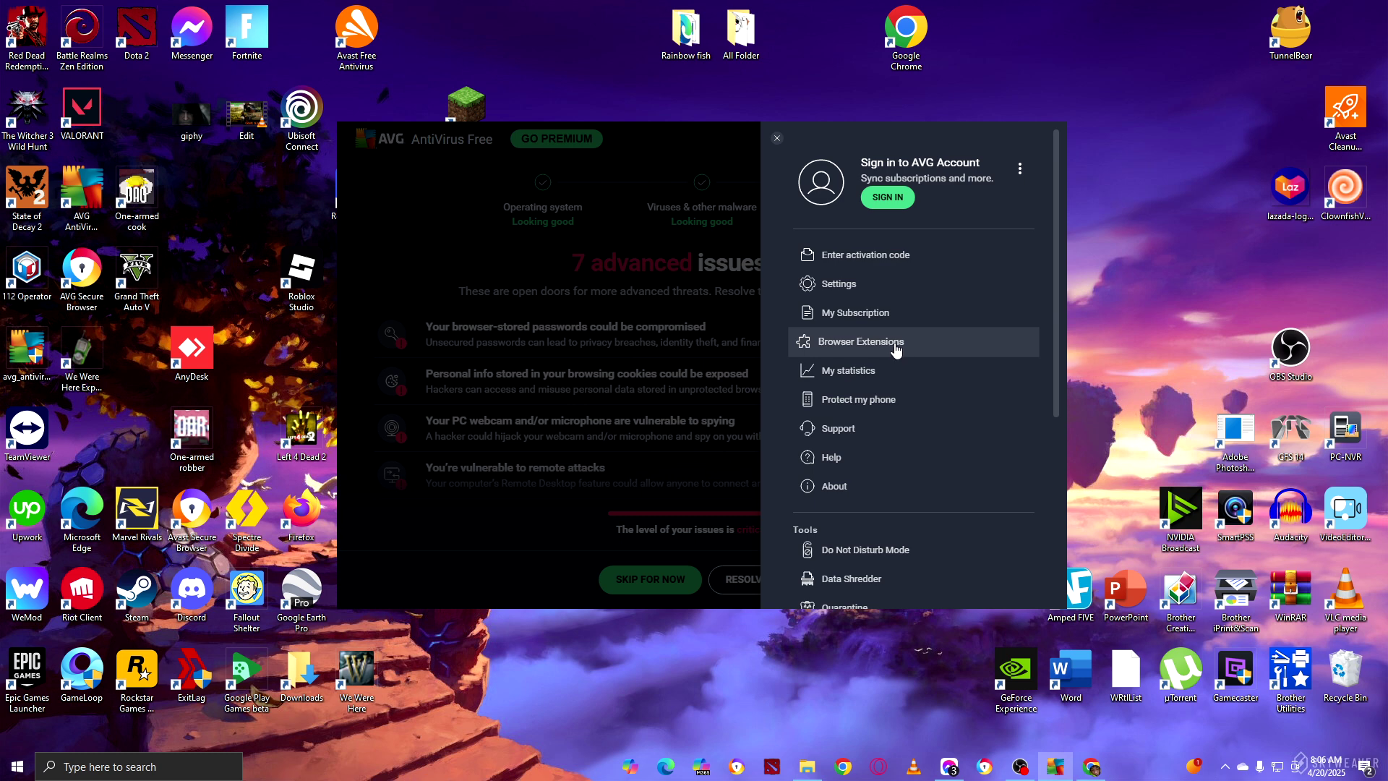
pyautogui.click(872, 383)
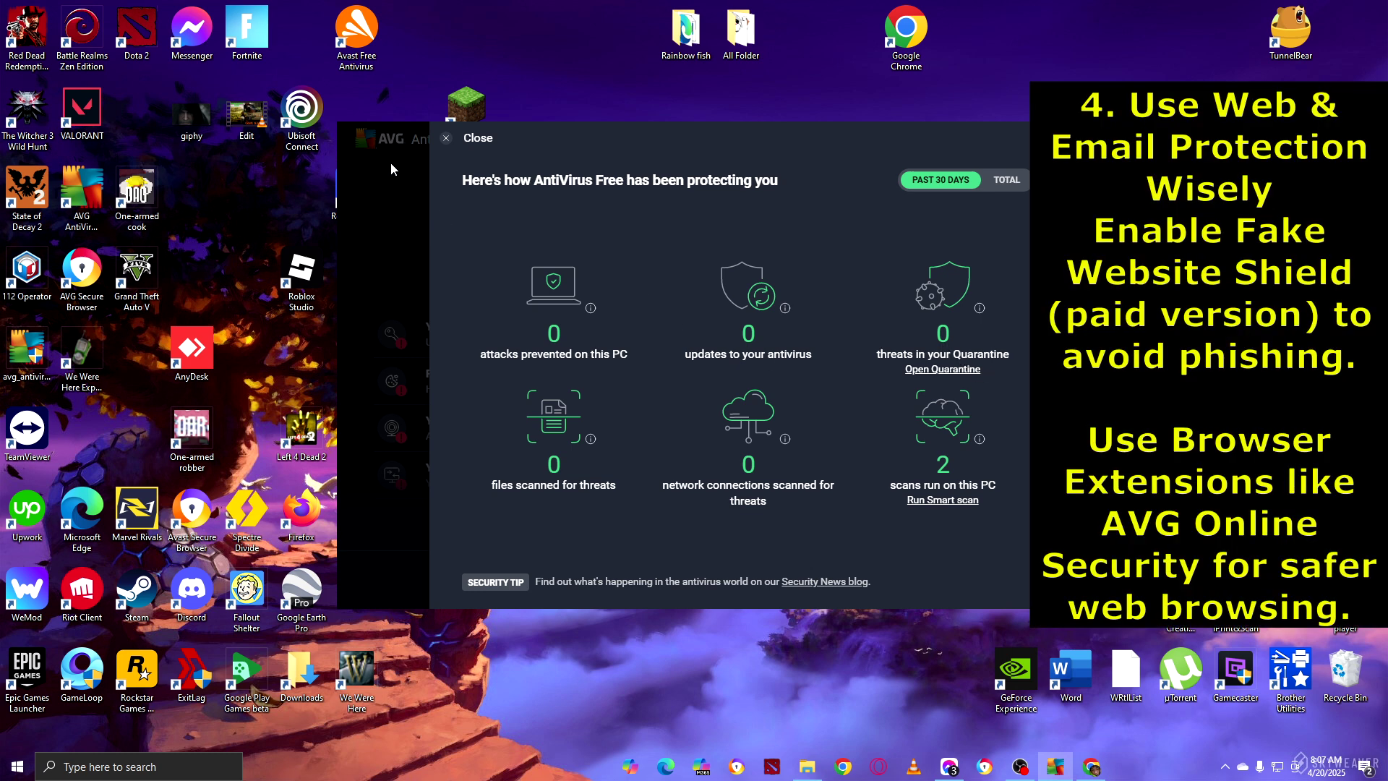
pyautogui.click(446, 140)
# Look through the available tools, examine the Rescue Disk creation options, and leave that page without creating a disk.
pyautogui.click(993, 140)
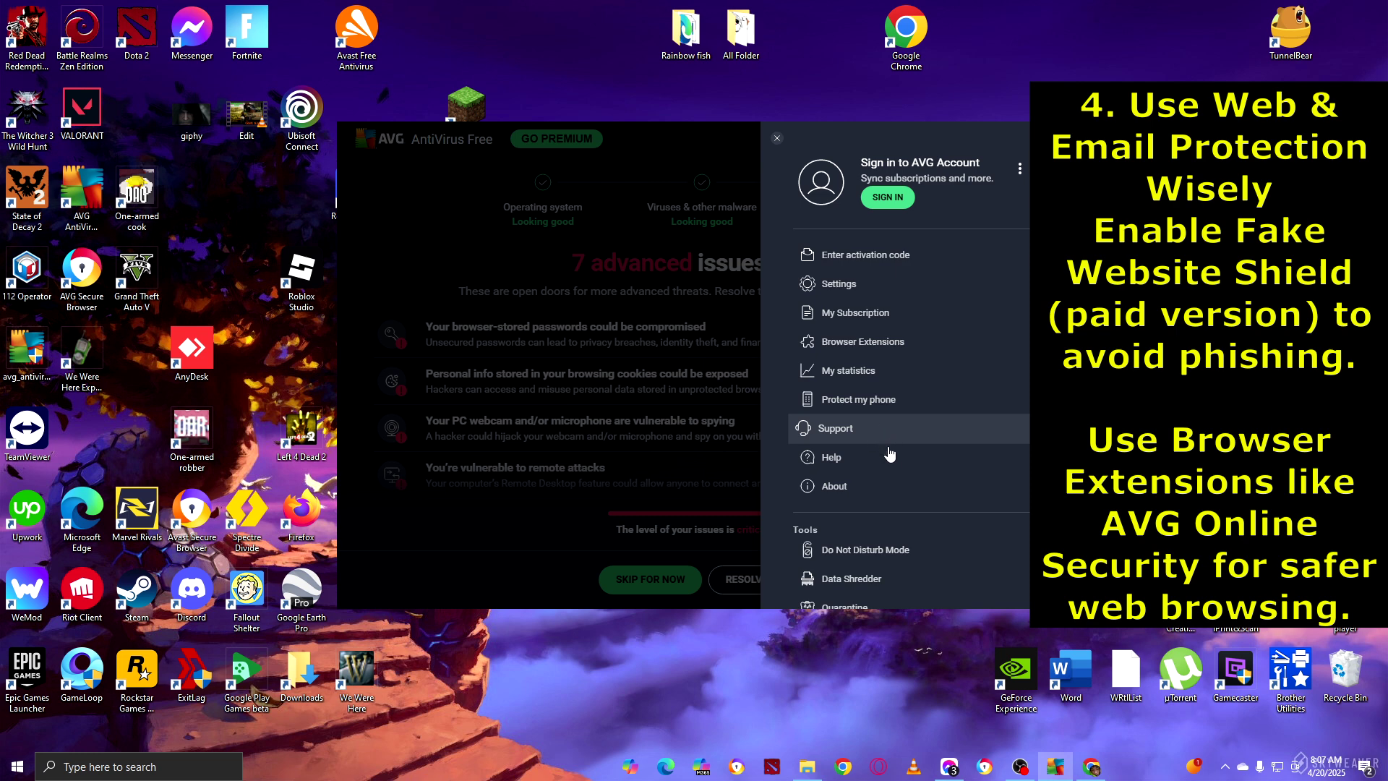
pyautogui.scroll(-2, 888, 341)
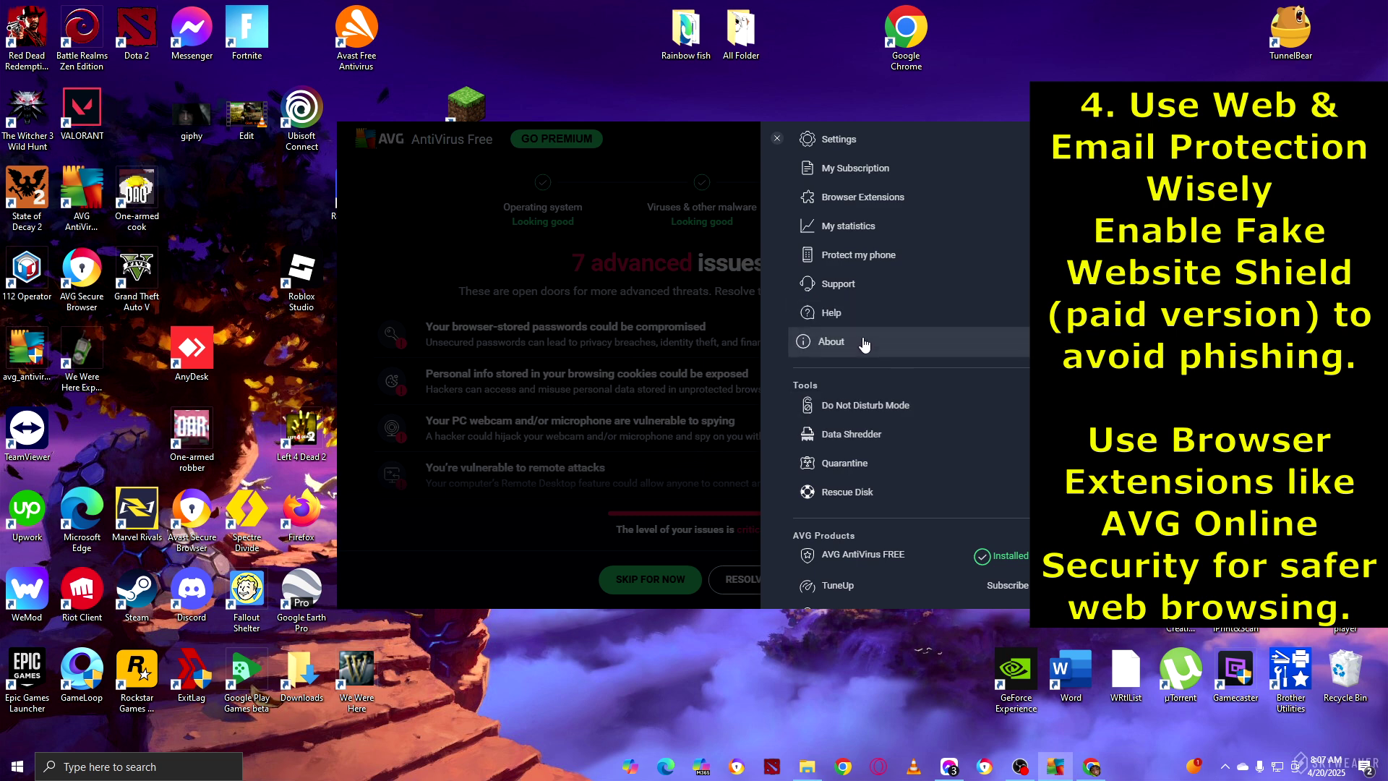
pyautogui.scroll(-2, 893, 337)
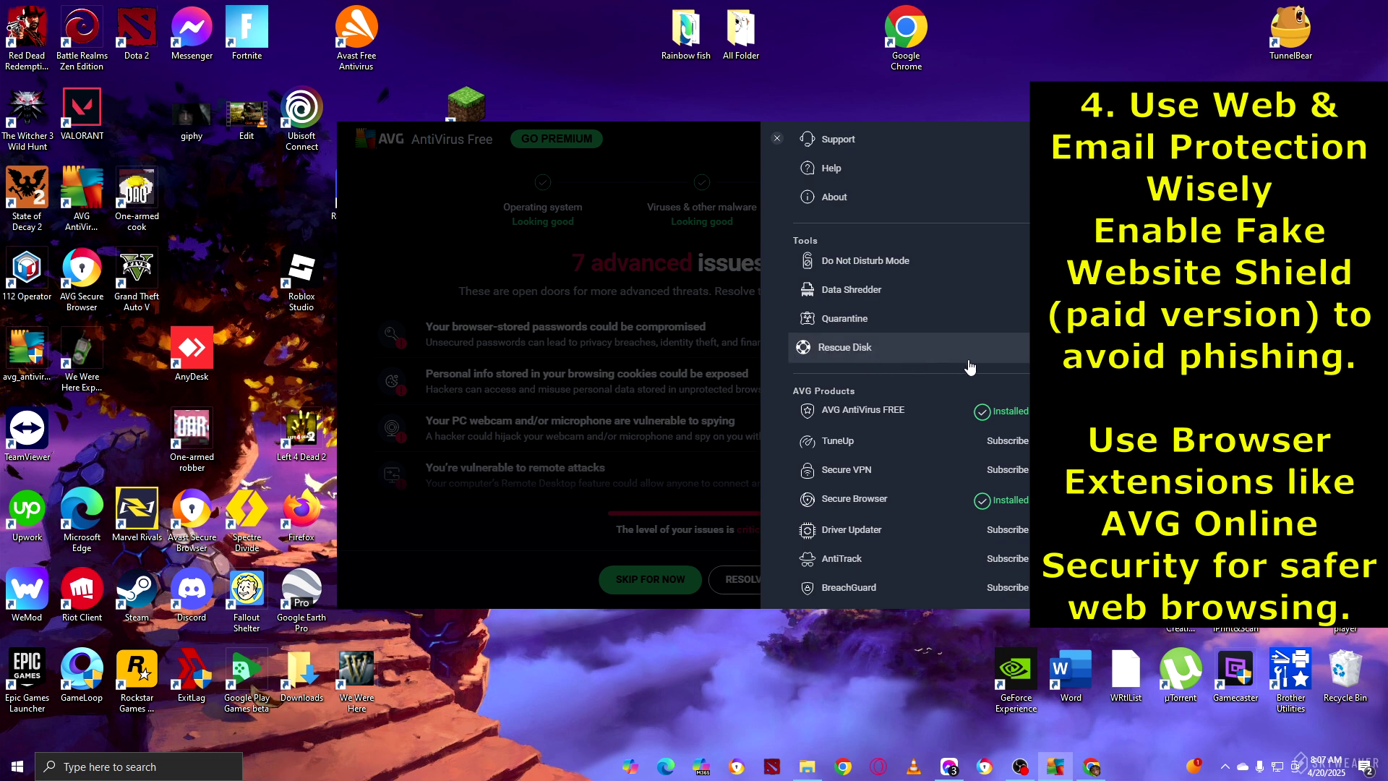
pyautogui.scroll(4, 967, 368)
pyautogui.scroll(-4, 915, 280)
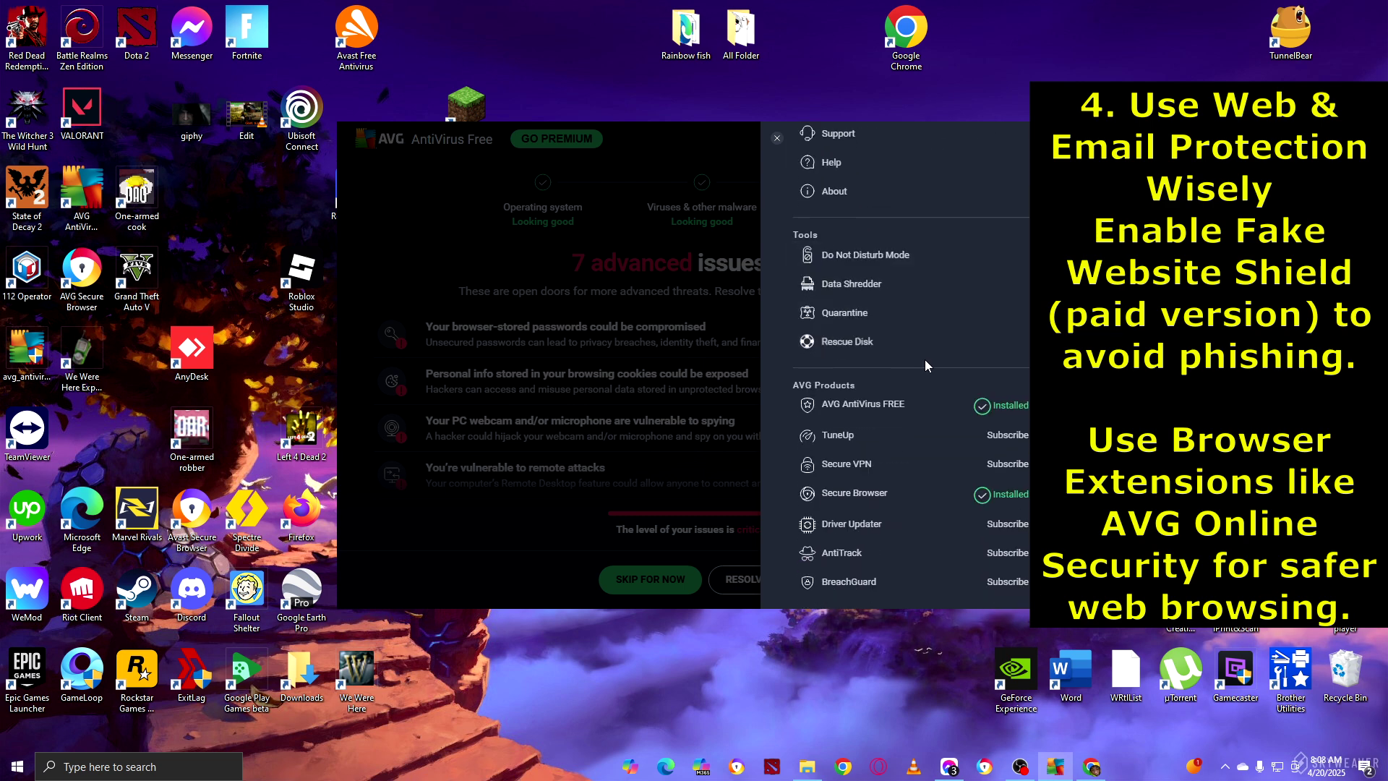
pyautogui.click(972, 350)
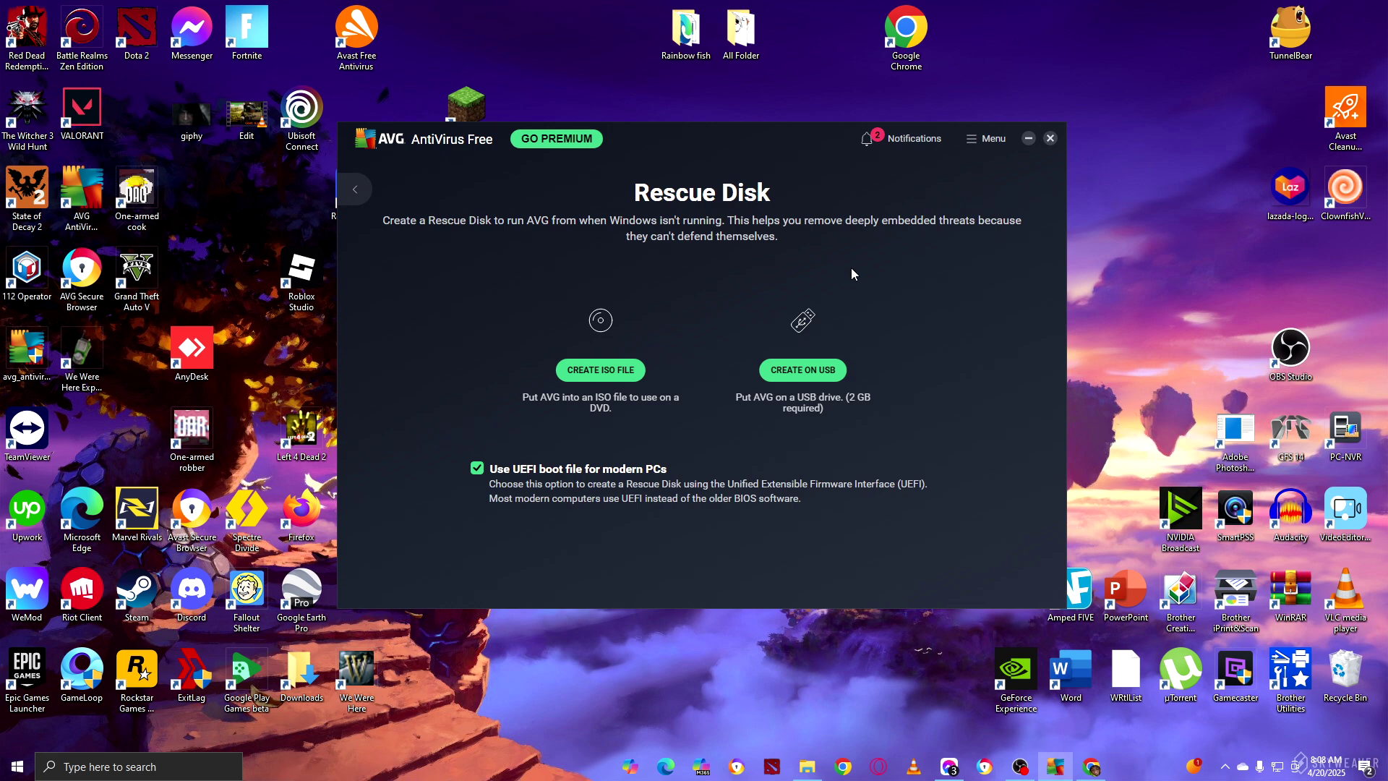
pyautogui.click(354, 190)
# Review the list of AVG products, browse the AVG Store offers, and close the store to return to the main screen.
pyautogui.click(994, 141)
pyautogui.scroll(-5, 914, 318)
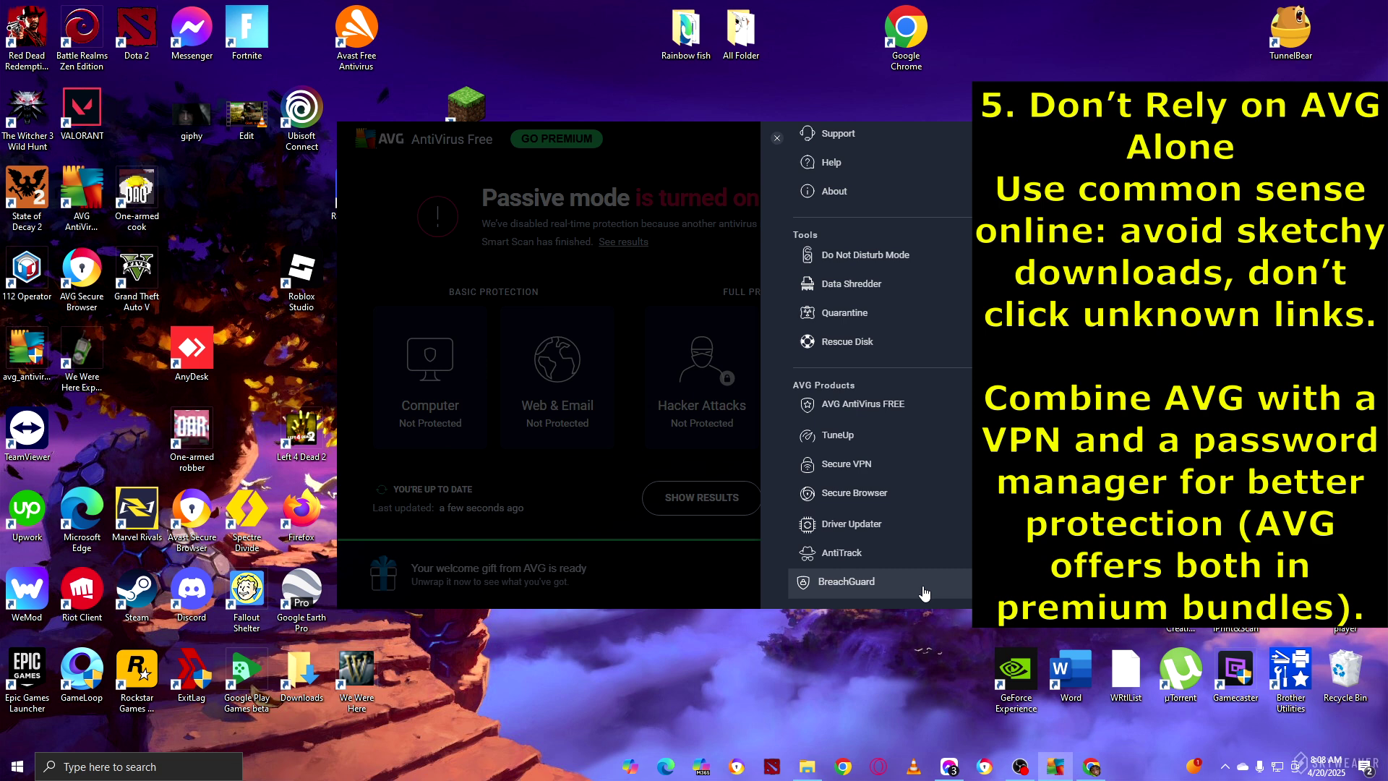
pyautogui.click(626, 517)
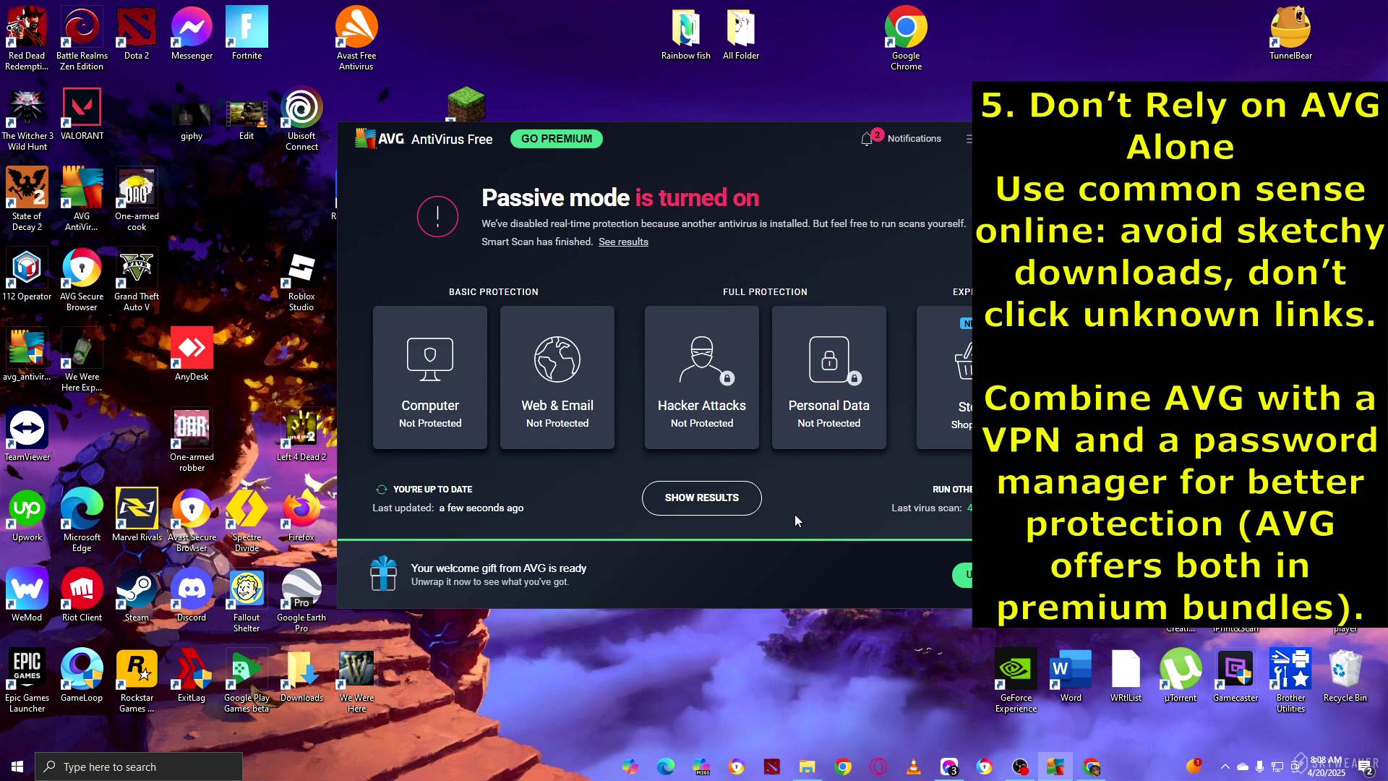
pyautogui.click(956, 392)
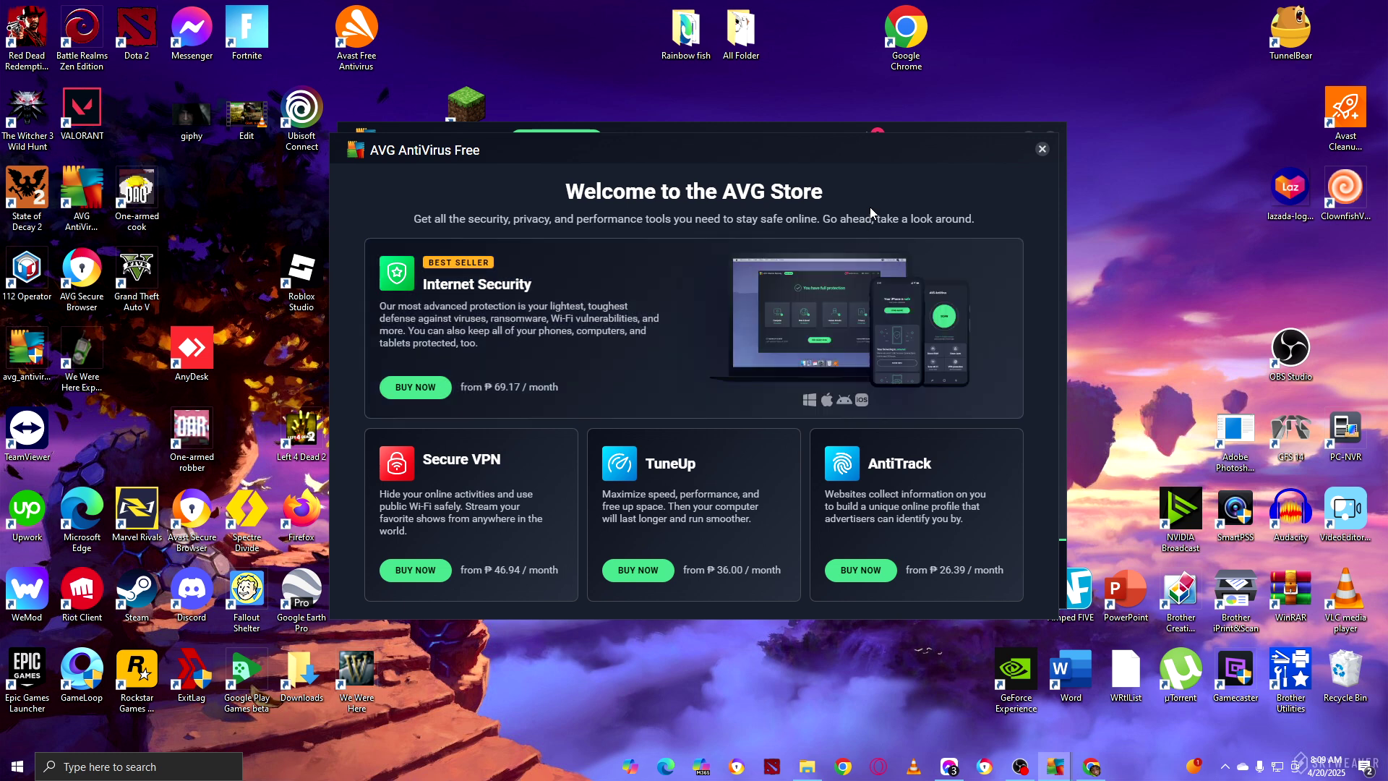
pyautogui.click(1042, 150)
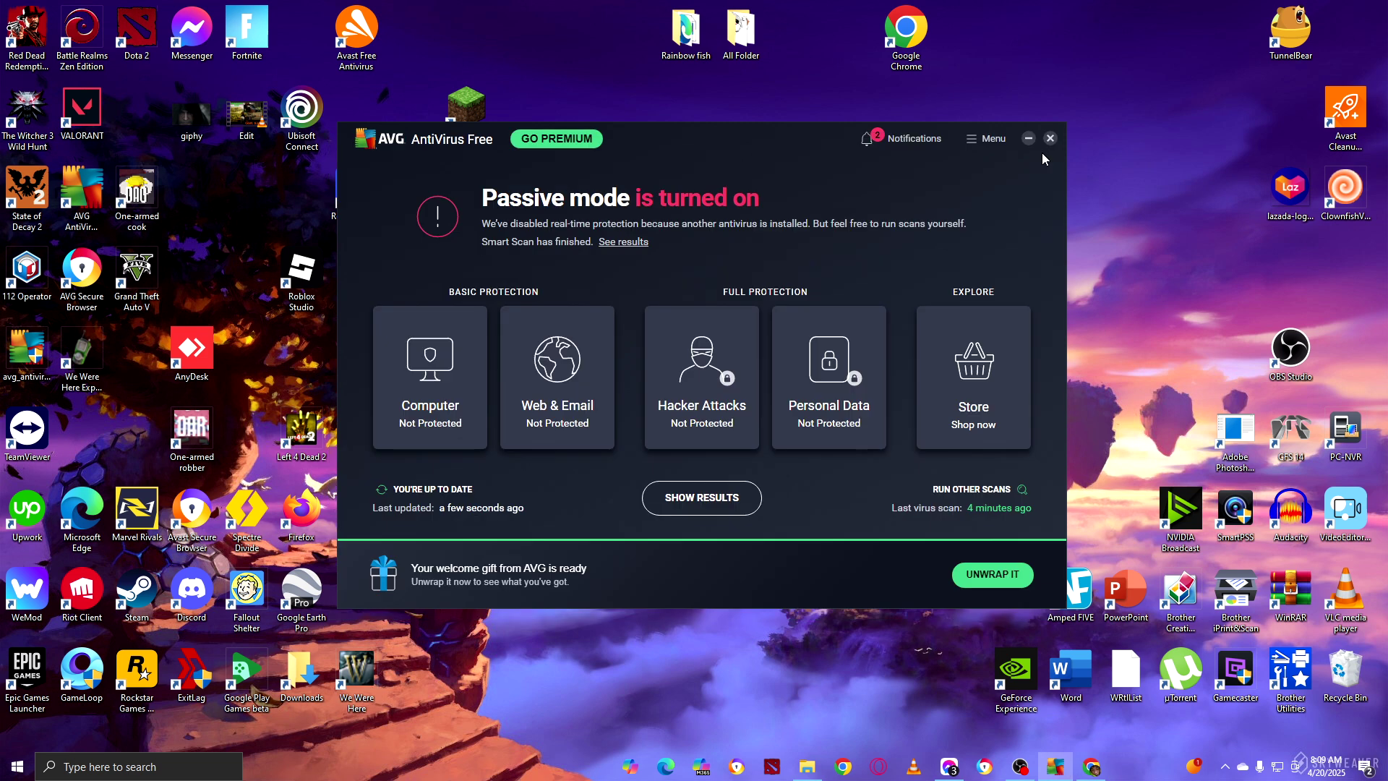